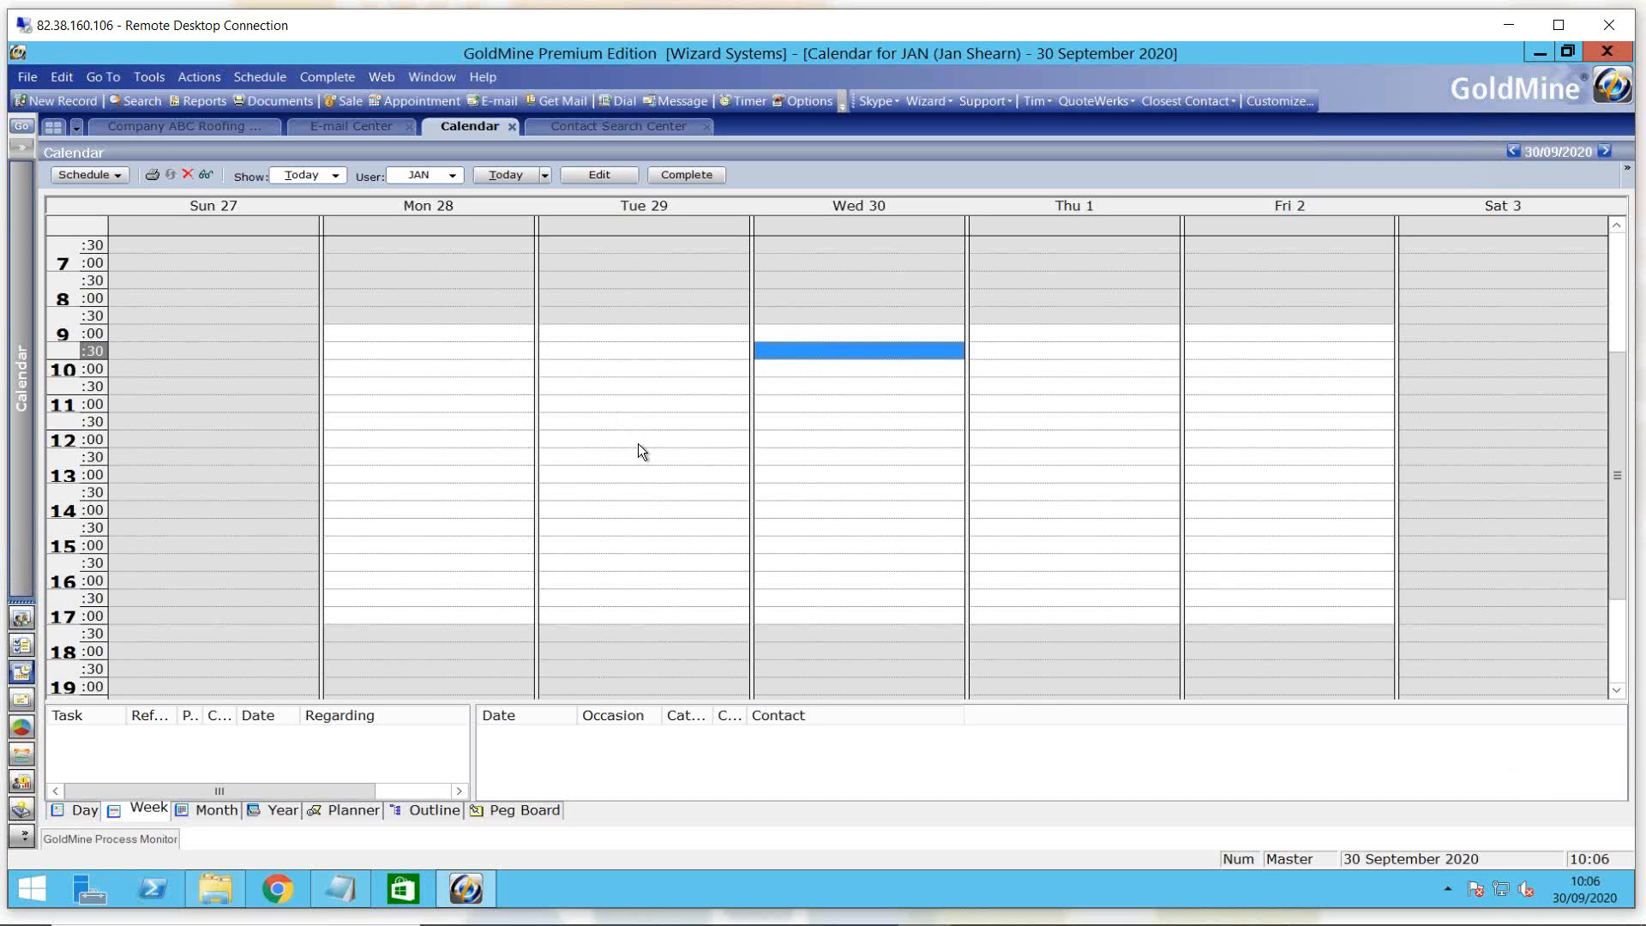
Step: Set the calendar's display colour to bright yellow in the calendar options and apply it
{"action": "right_click", "coordinate": [620, 538]}
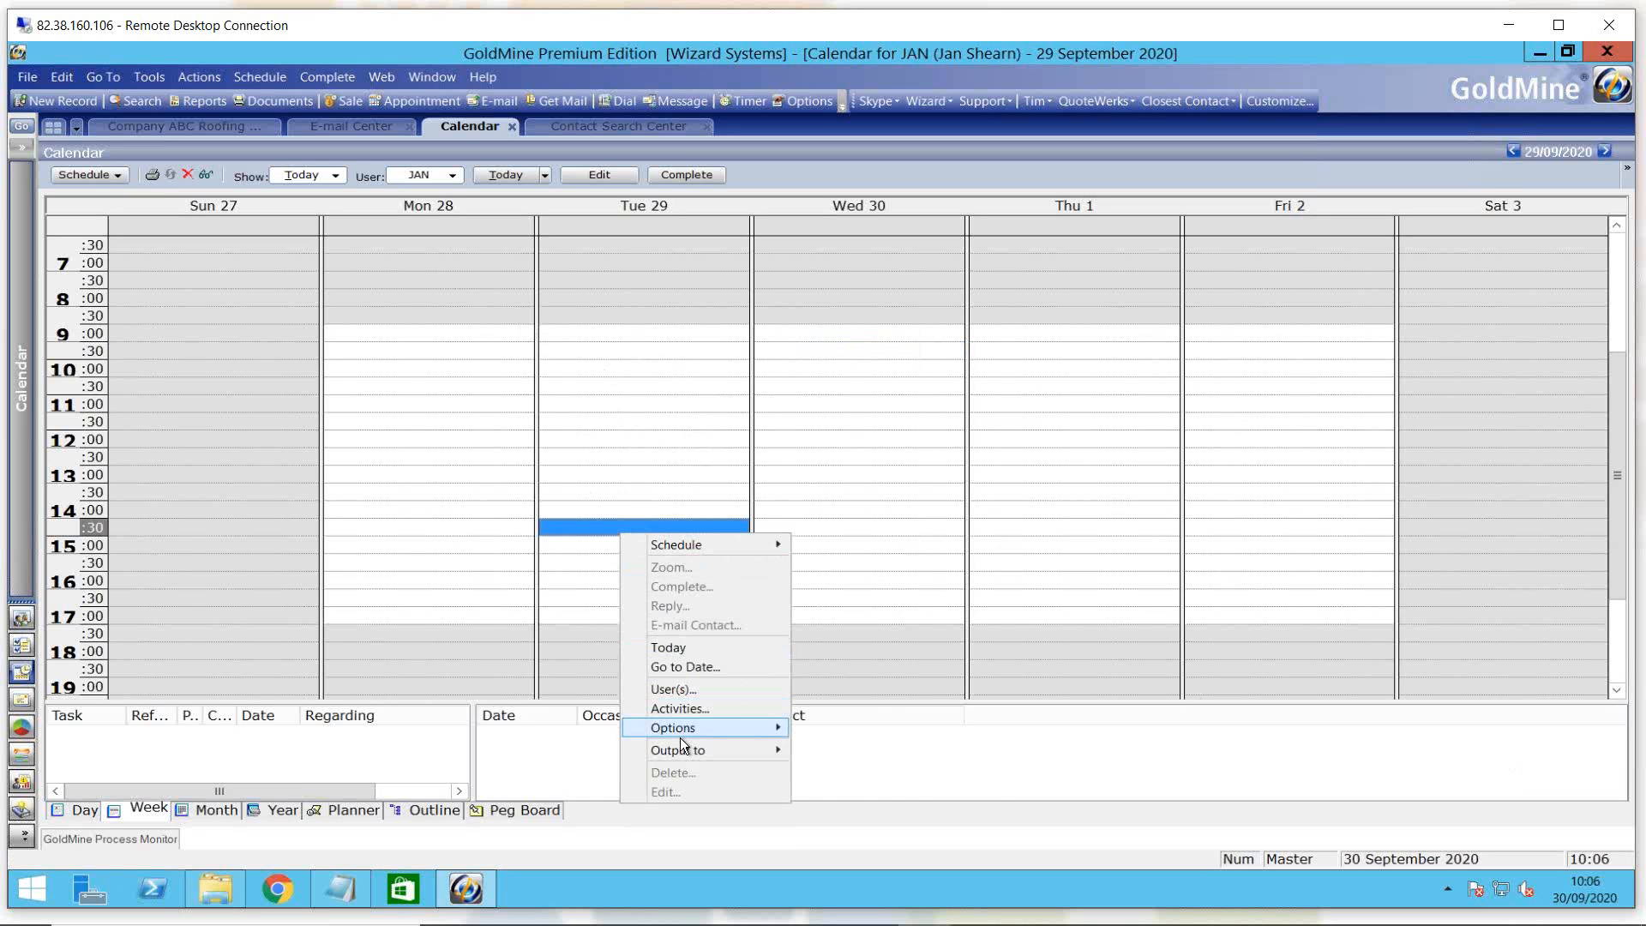
{"action": "mouse_move", "coordinate": [685, 733]}
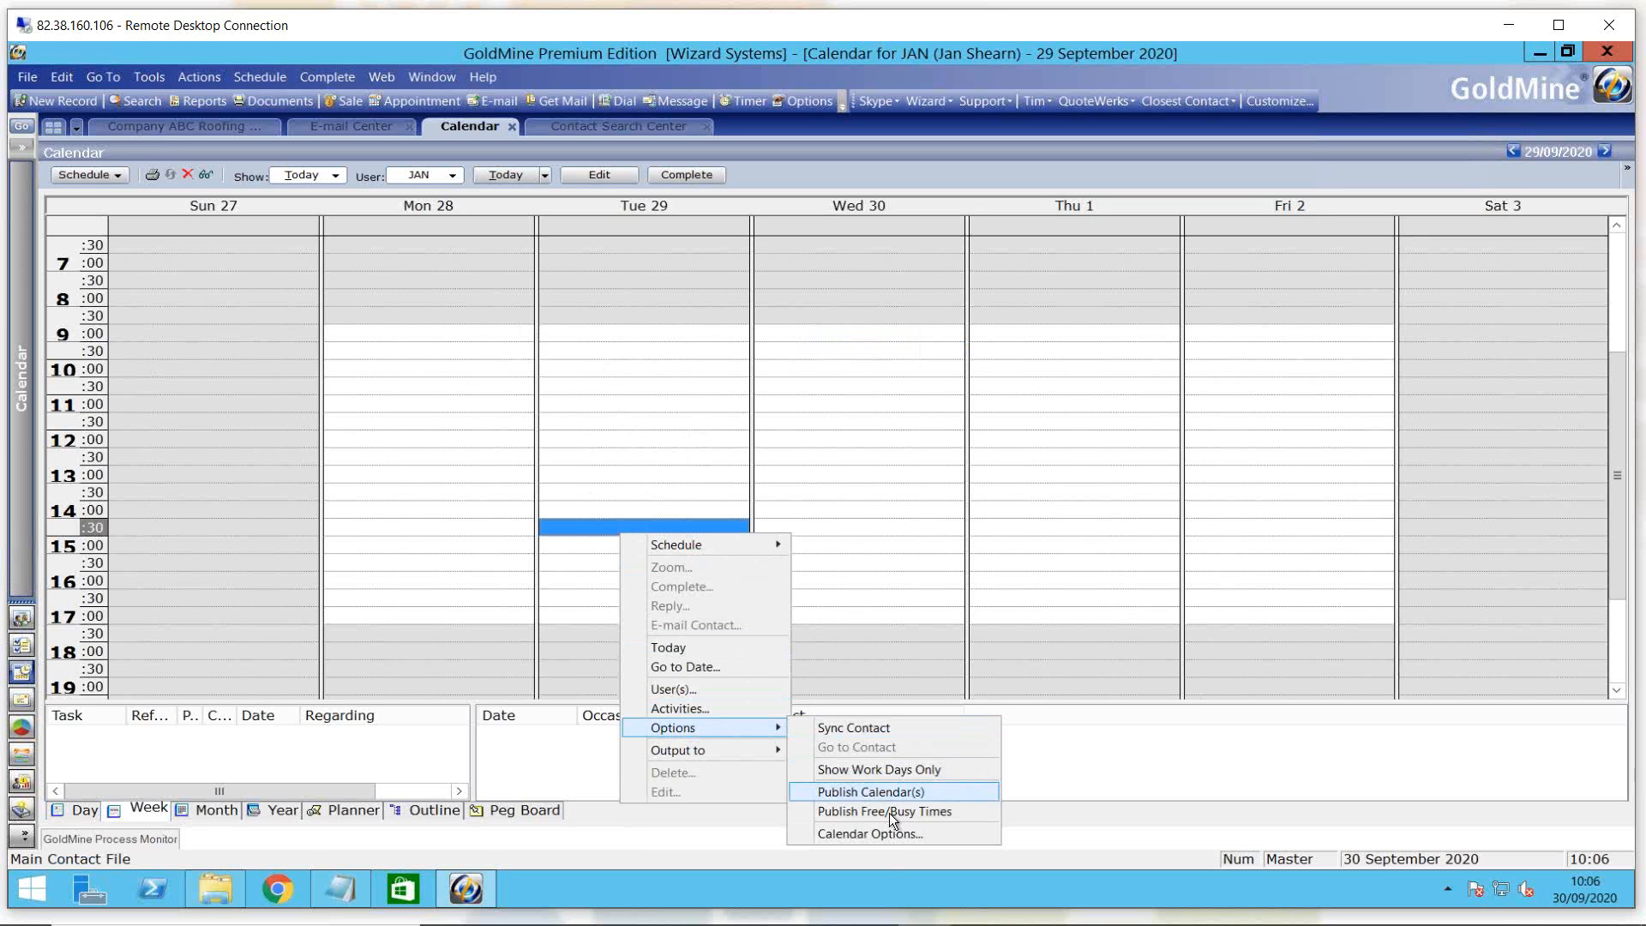
{"action": "left_click", "coordinate": [893, 837]}
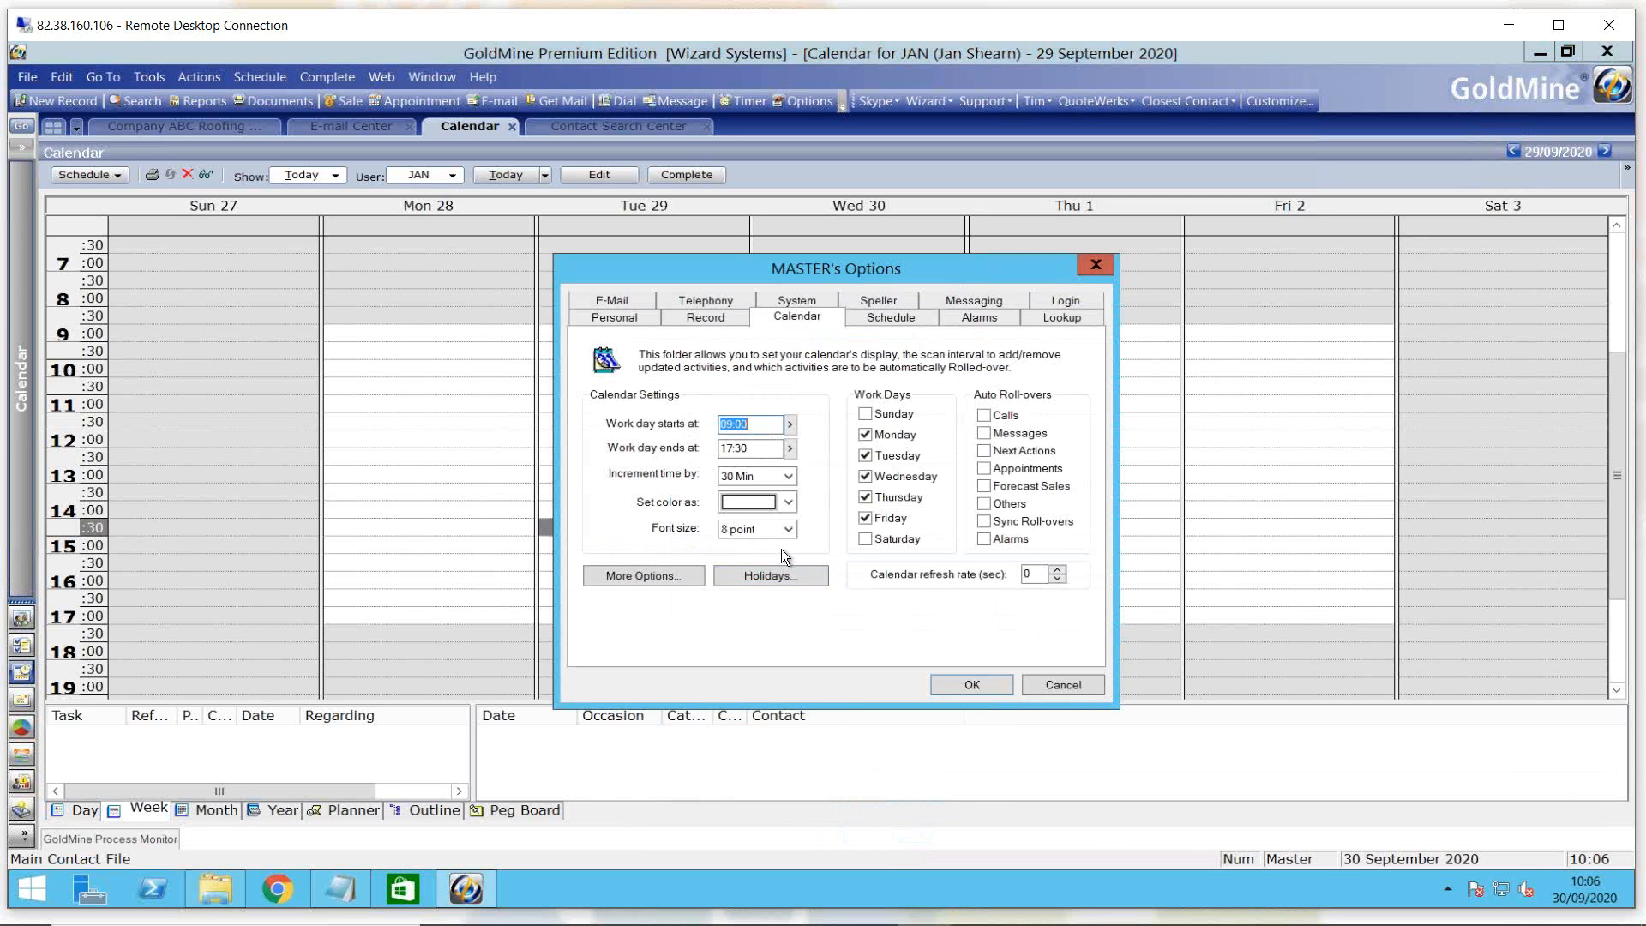
{"action": "left_click", "coordinate": [788, 502]}
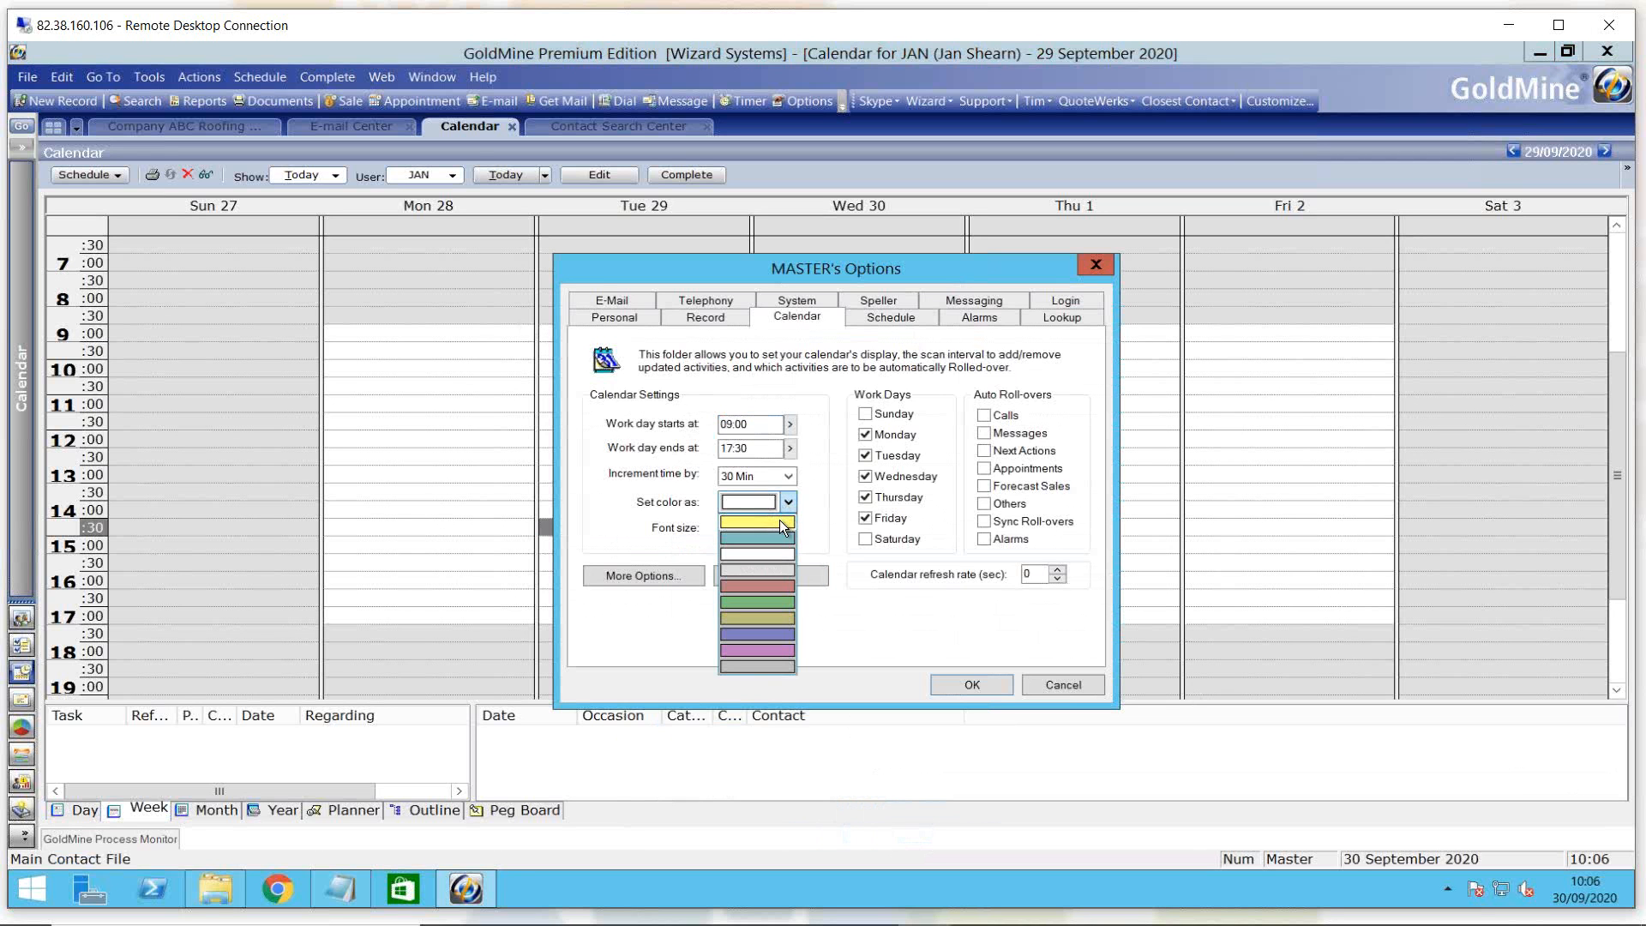
{"action": "left_click", "coordinate": [779, 519]}
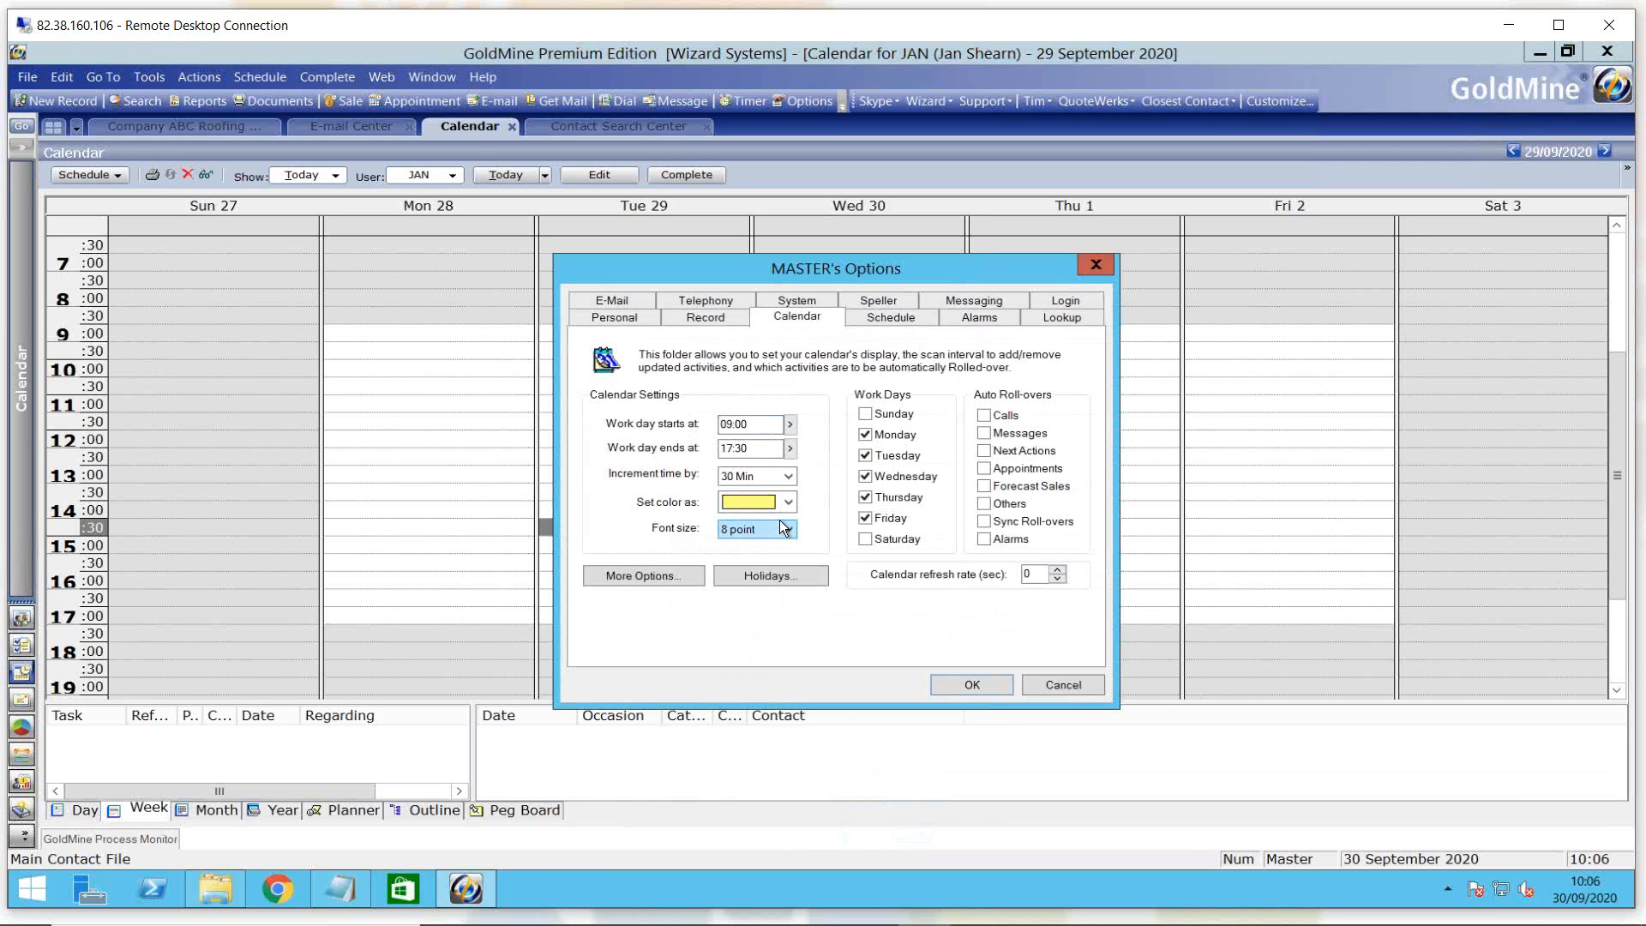
{"action": "left_click", "coordinate": [949, 683]}
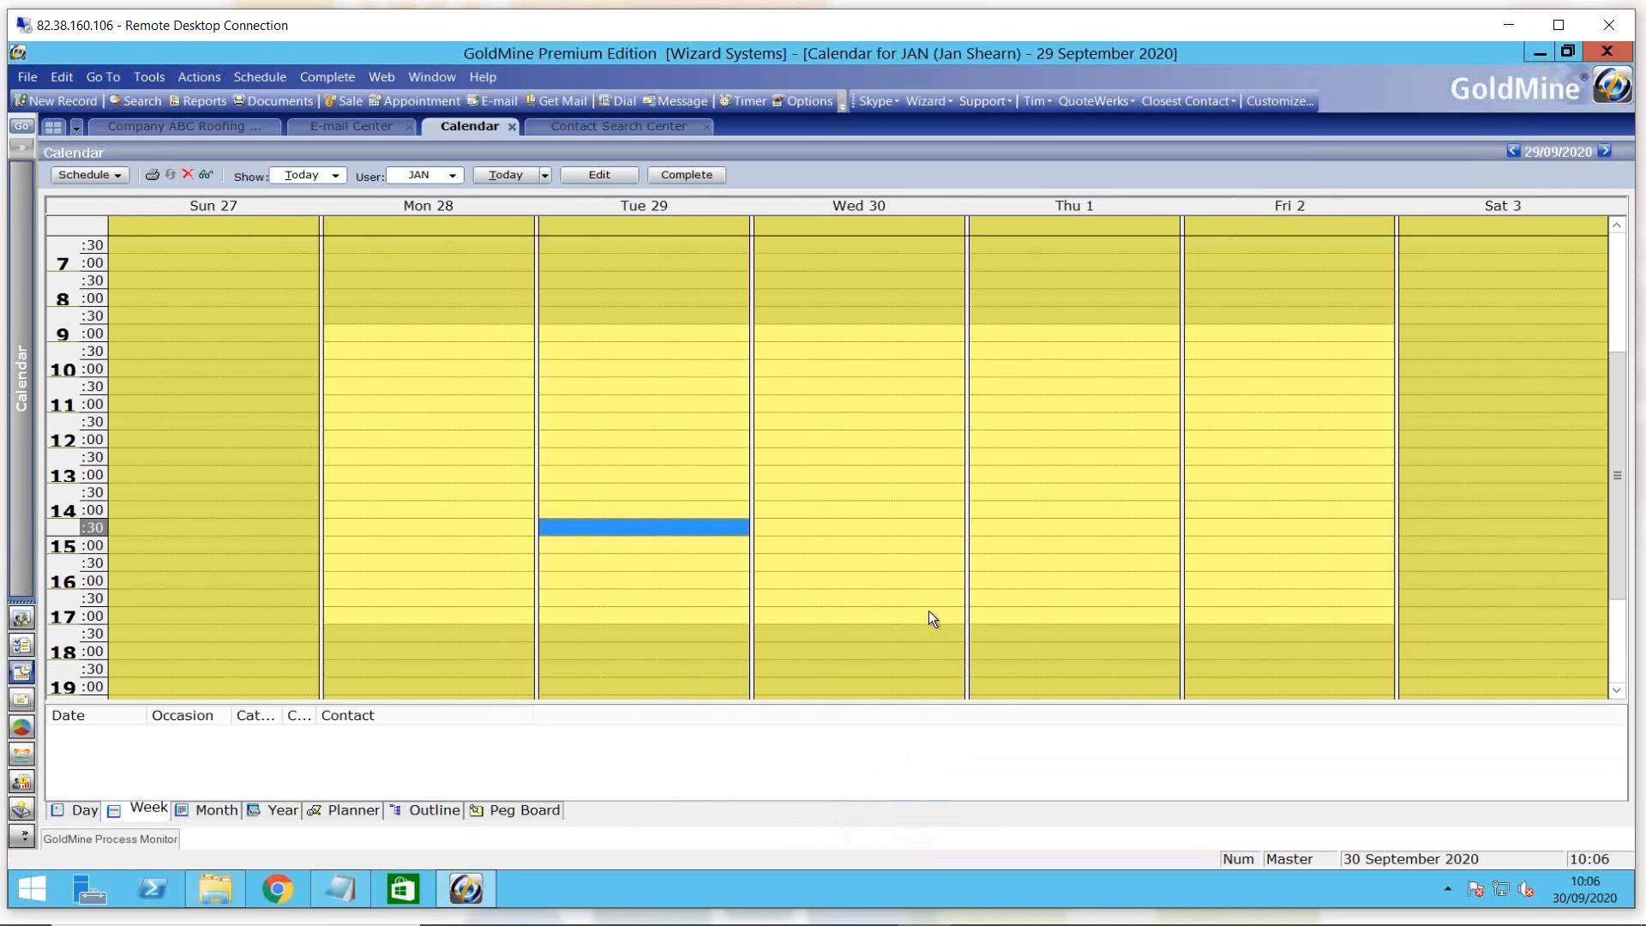
Step: Set the calendar's display colour back to white in the calendar options and apply it
{"action": "right_click", "coordinate": [683, 457]}
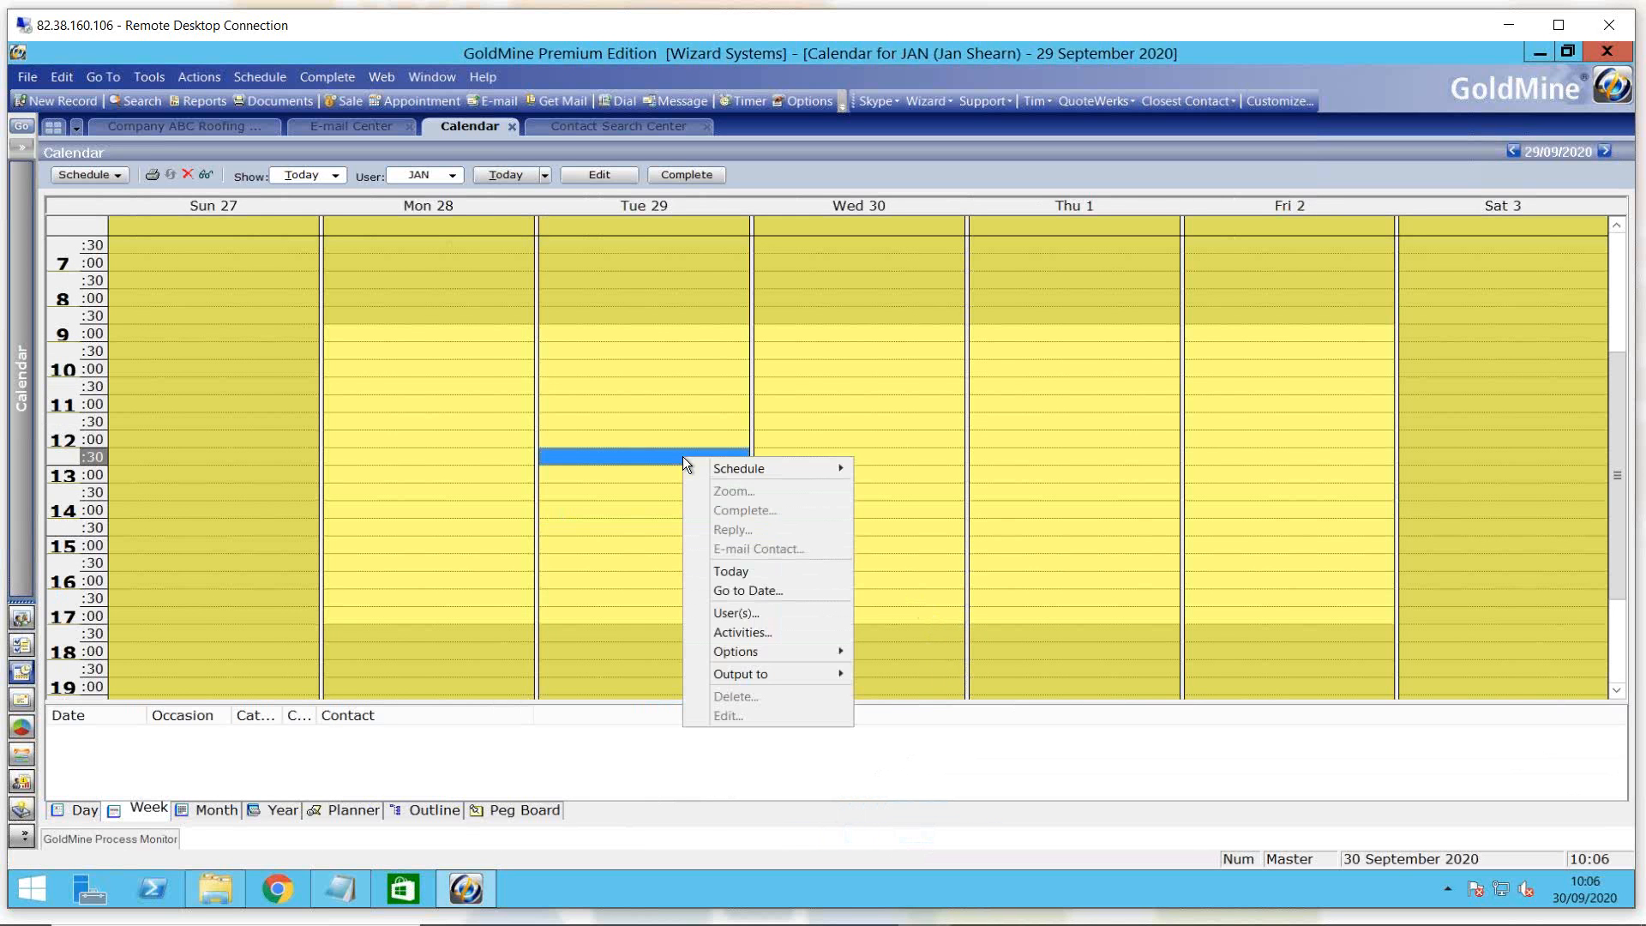
{"action": "mouse_move", "coordinate": [746, 667]}
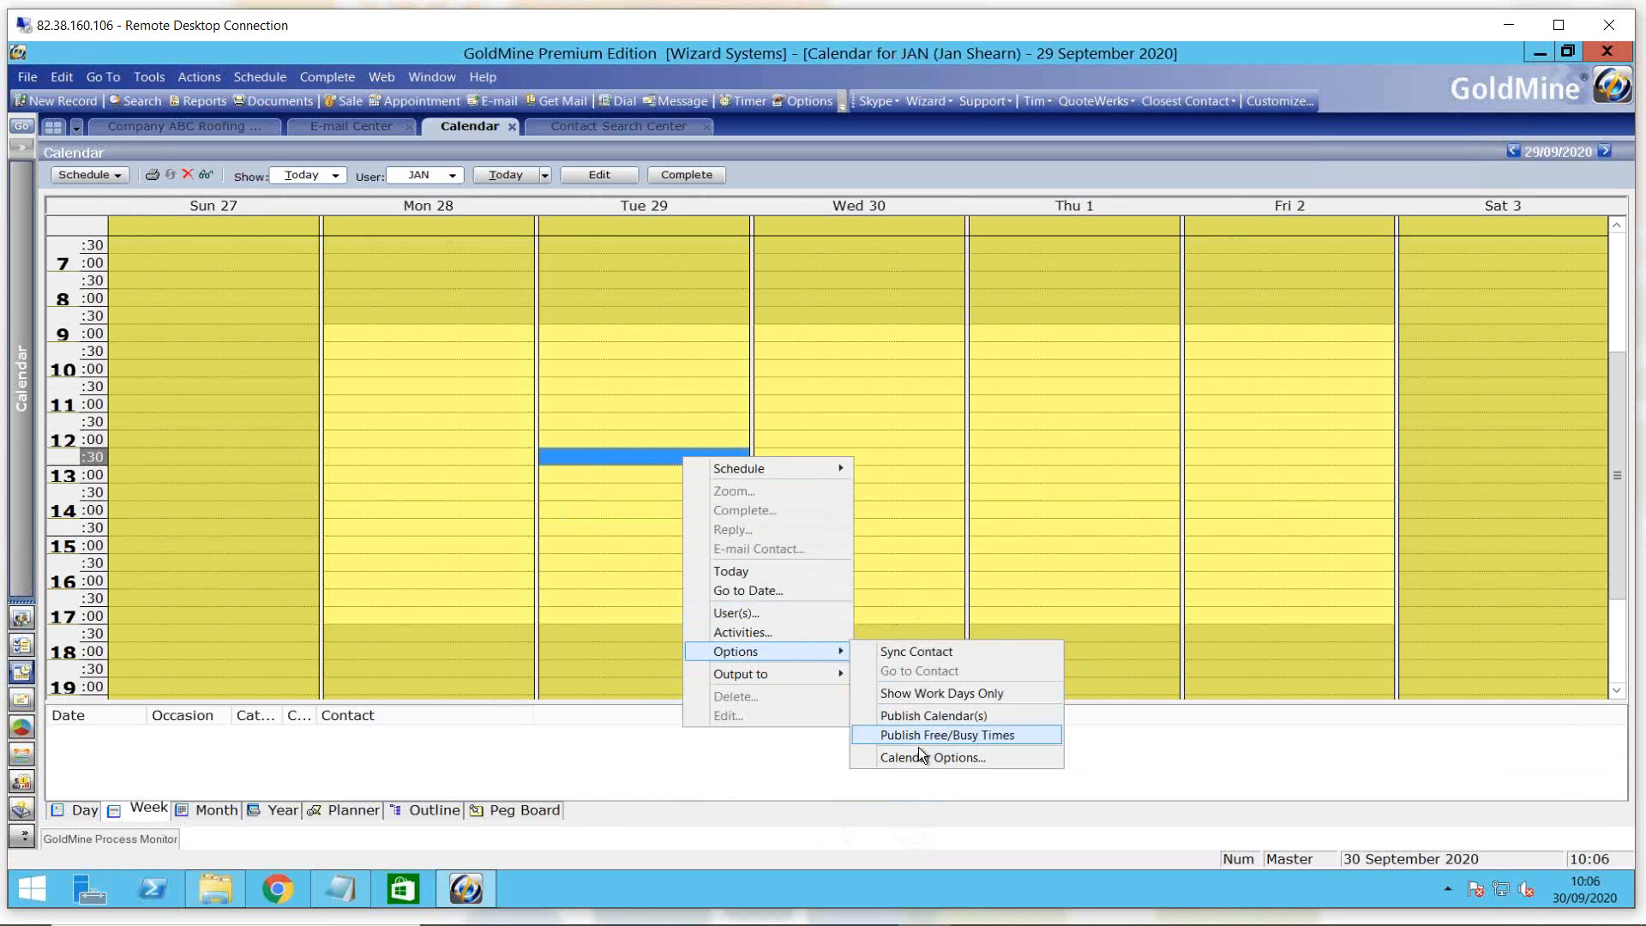
{"action": "left_click", "coordinate": [918, 757]}
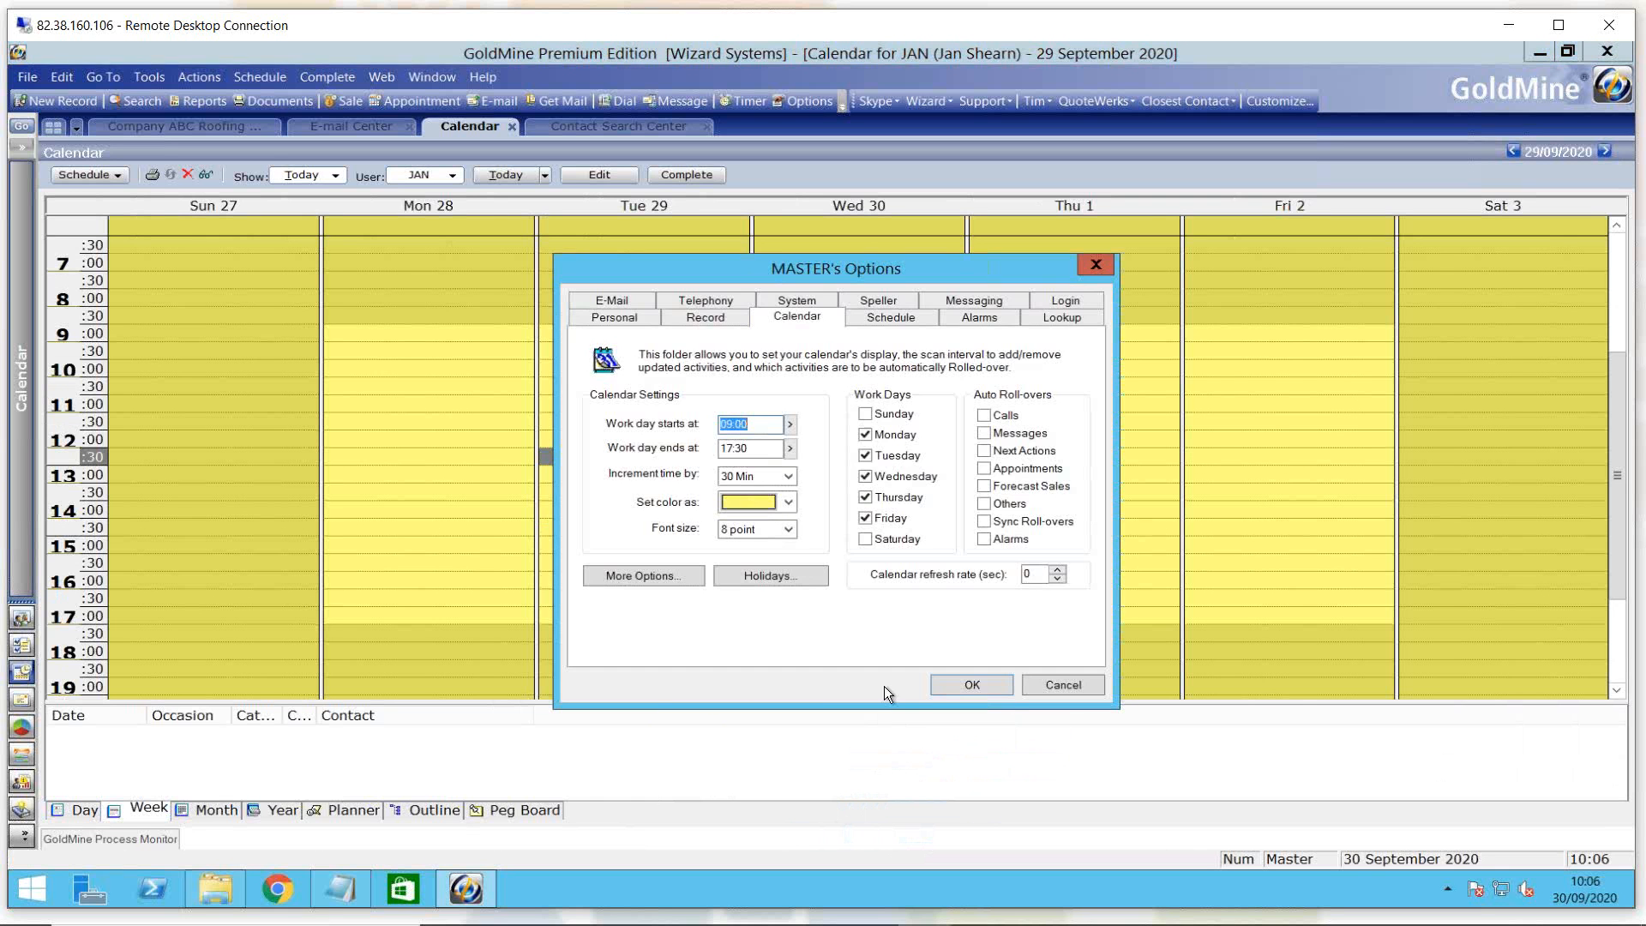
{"action": "left_click", "coordinate": [788, 503]}
{"action": "left_click", "coordinate": [775, 550]}
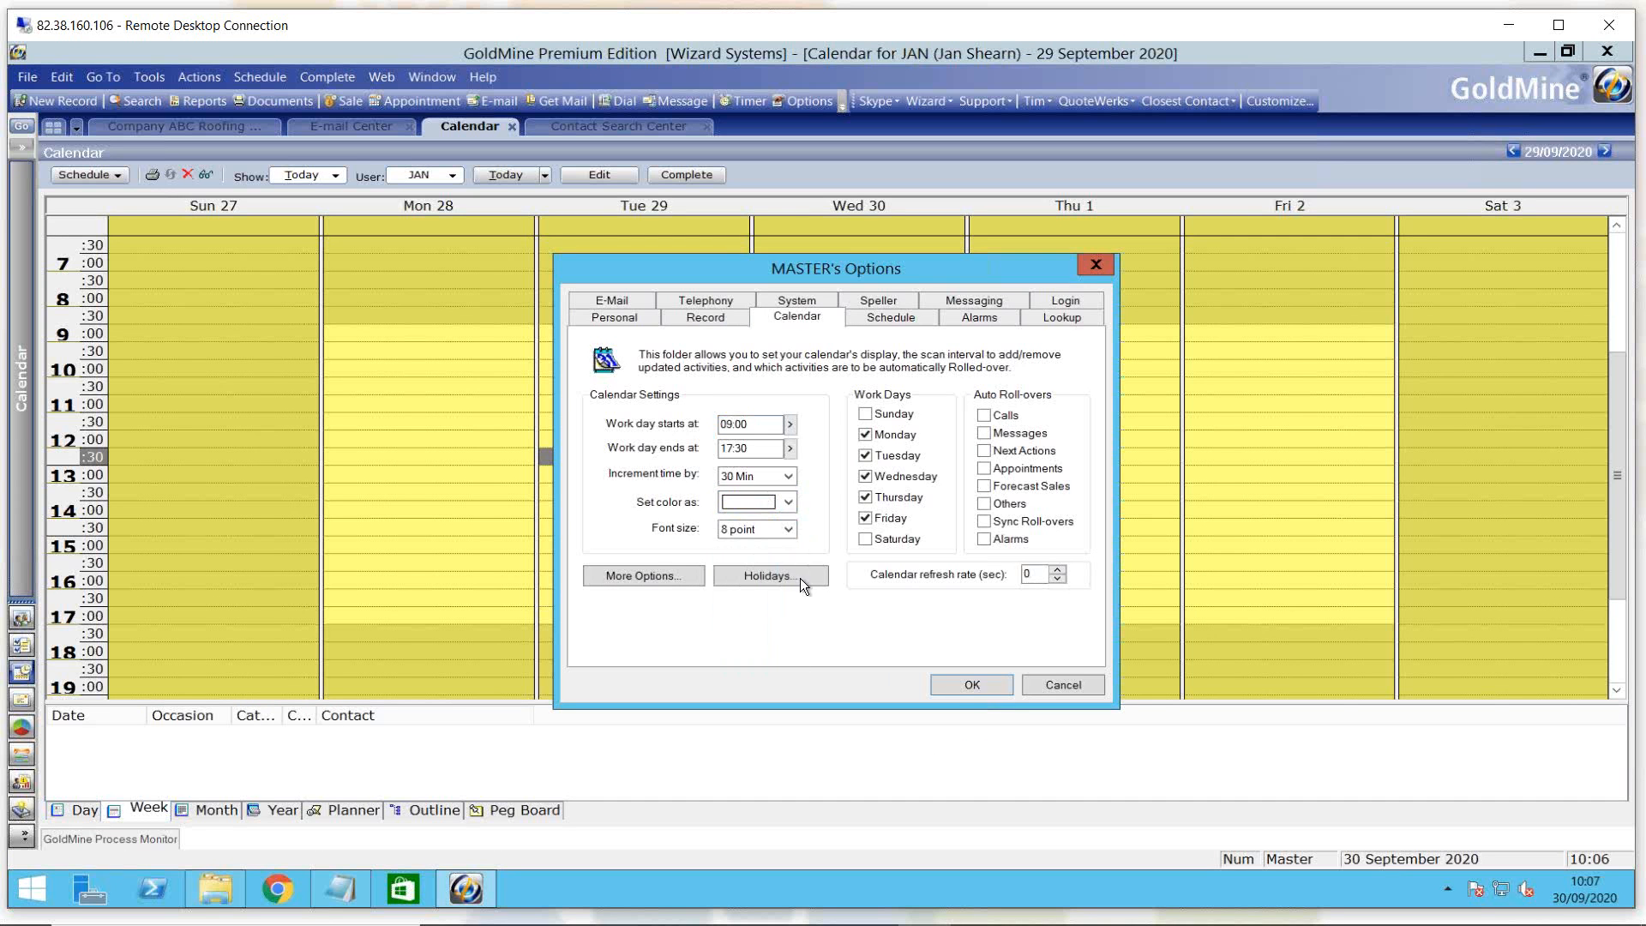
{"action": "left_click", "coordinate": [954, 686]}
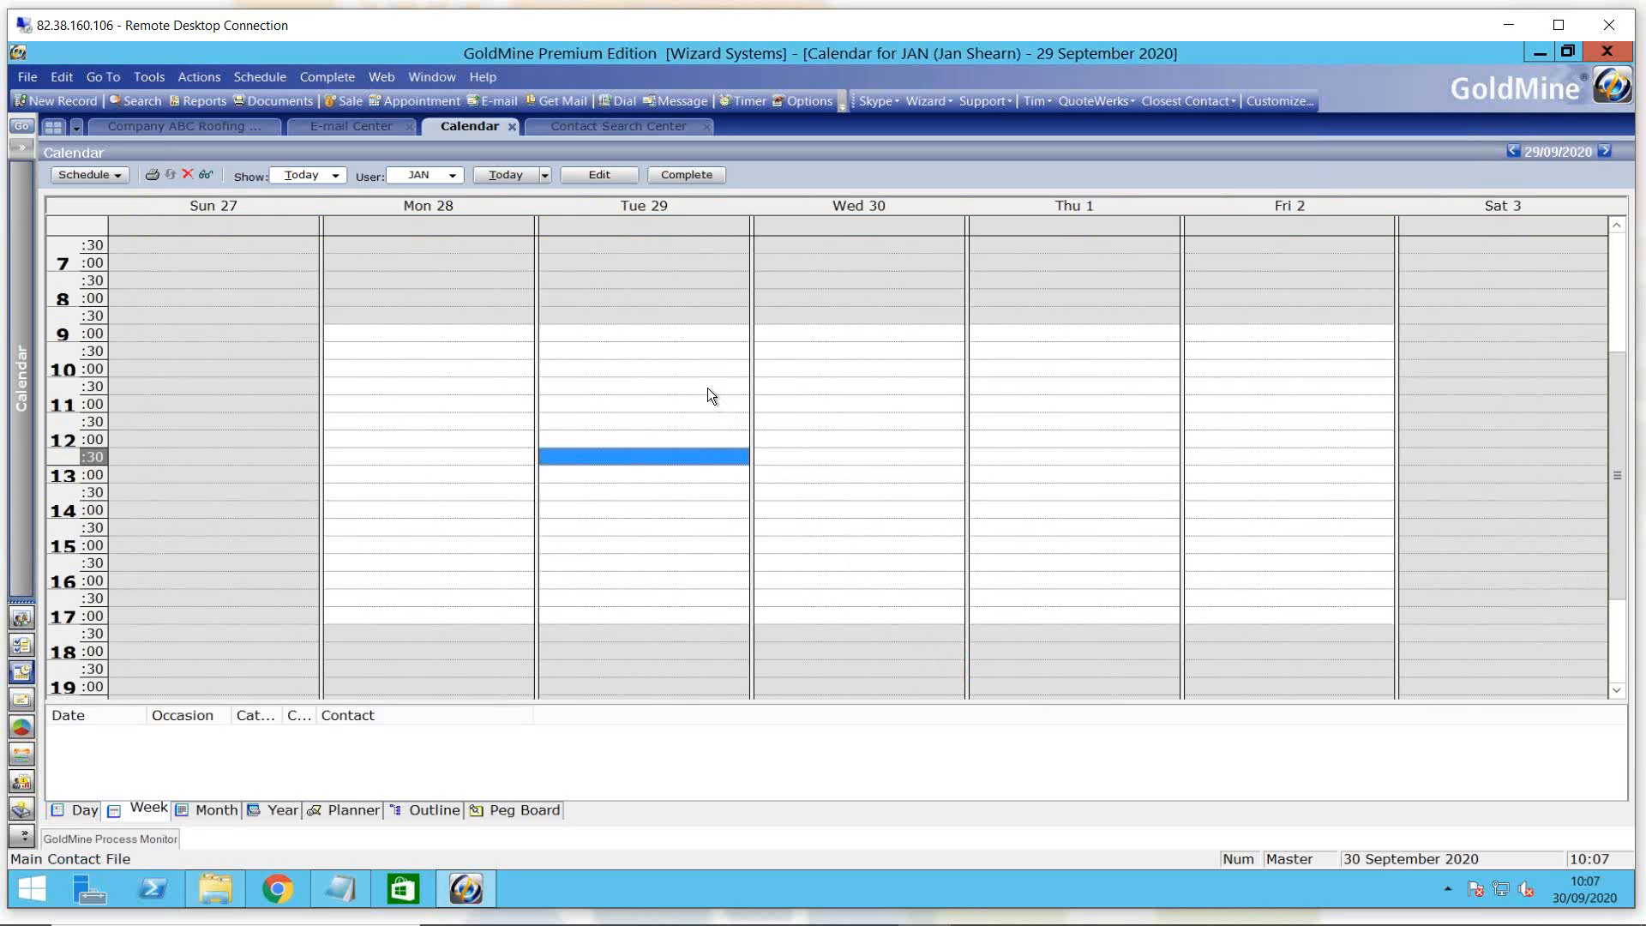
Step: Schedule a 3.5-hour appointment on Tuesday 29 September at 10:30 with the reference "Meeting"
{"action": "left_click_drag", "start_coordinate": [708, 387], "coordinate": [702, 489]}
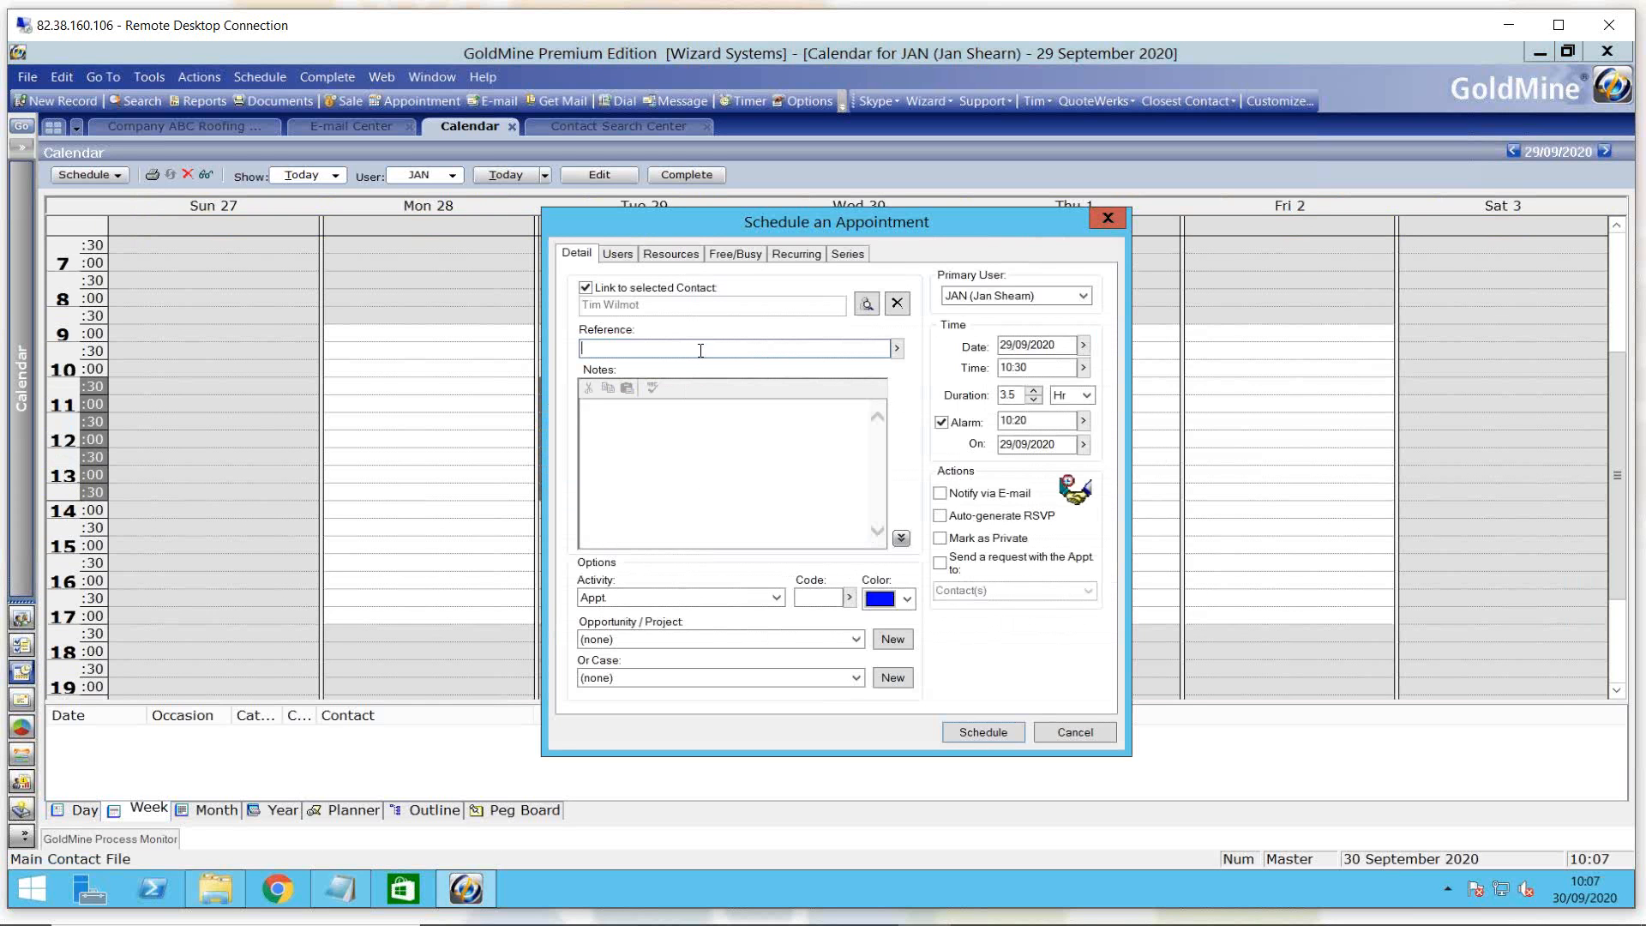
{"action": "type", "text": "Meeting"}
{"action": "left_click", "coordinate": [985, 730]}
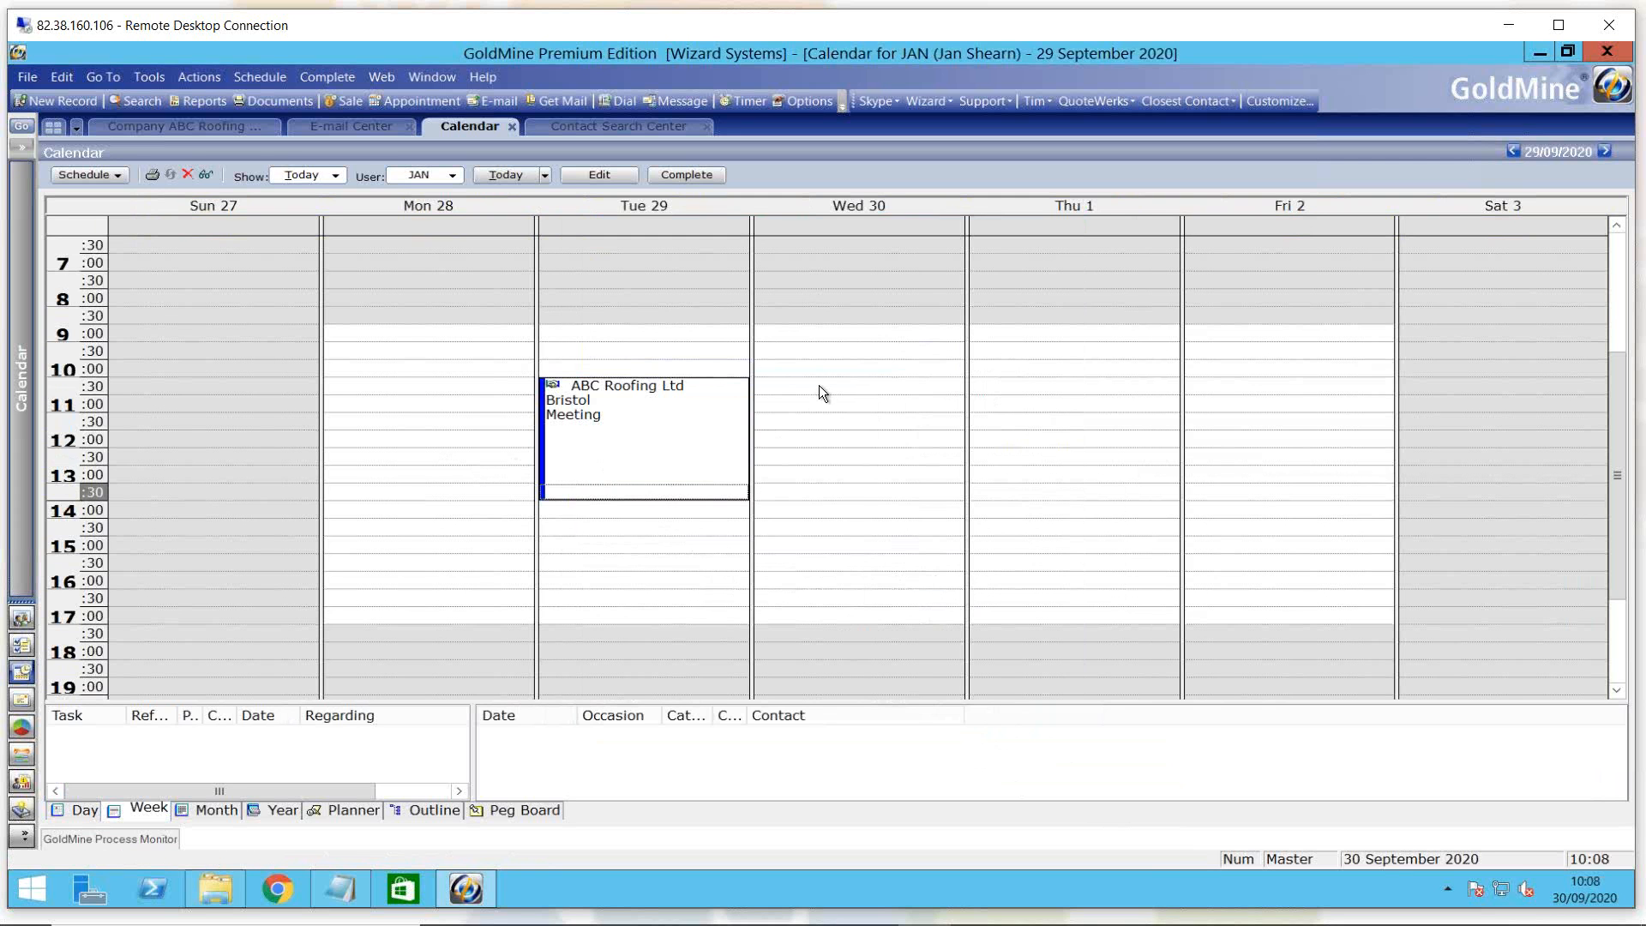
Step: Schedule a 2.5-hour appointment on Wednesday 30 September at 10:30 with its colour set to red
{"action": "left_click_drag", "start_coordinate": [819, 384], "coordinate": [830, 459]}
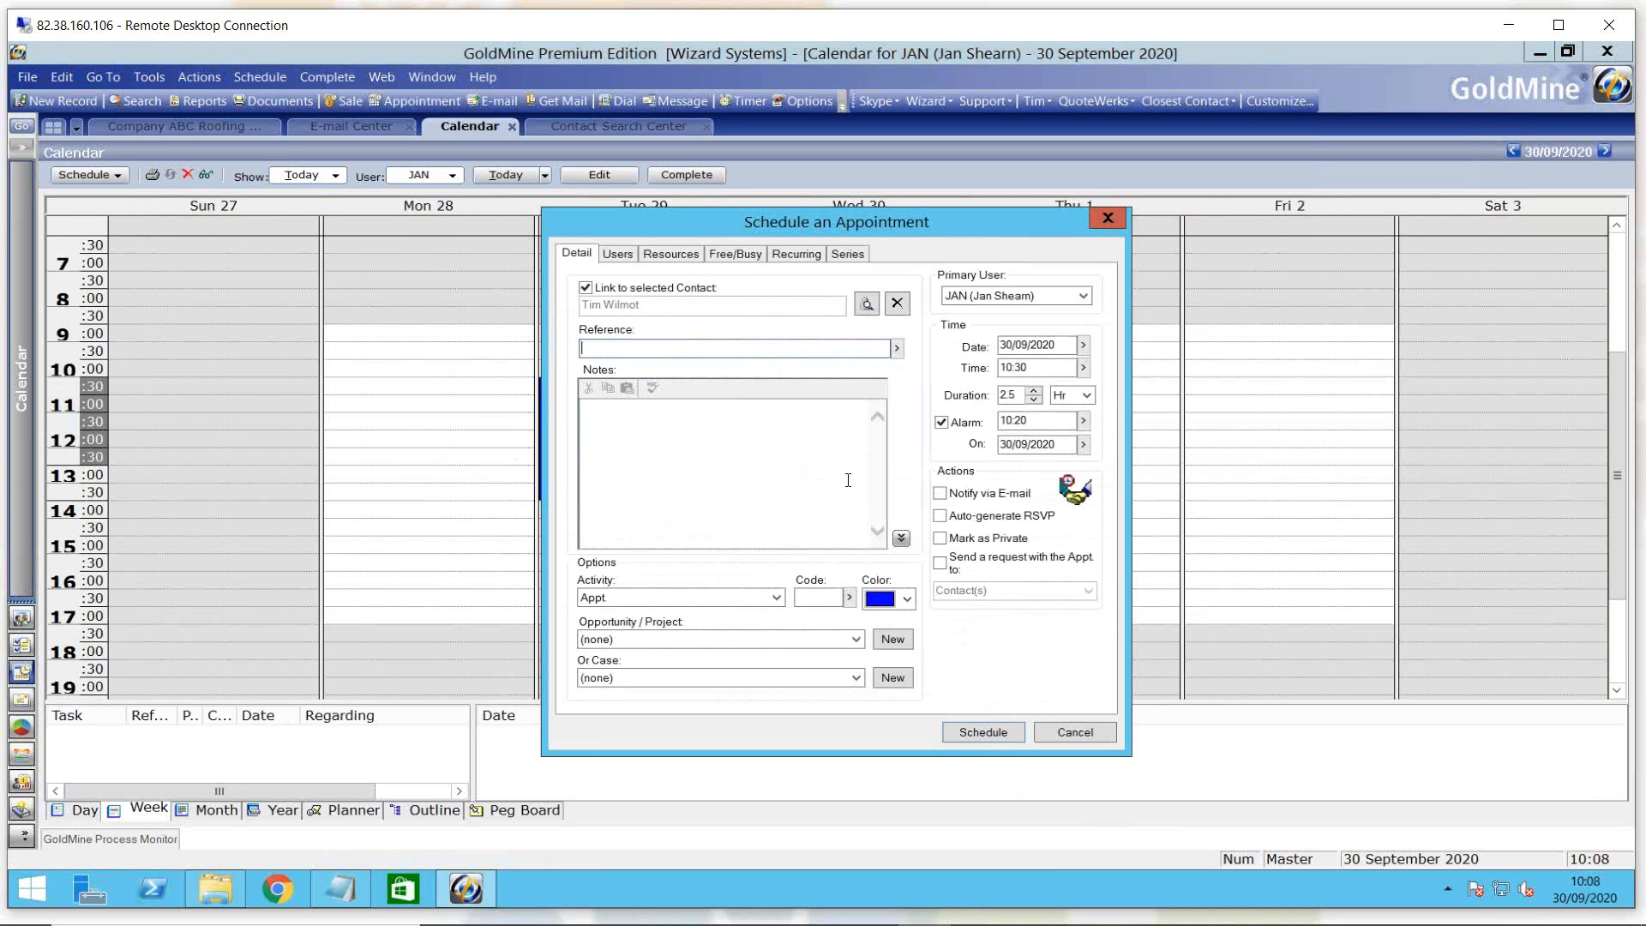
{"action": "left_click", "coordinate": [906, 598]}
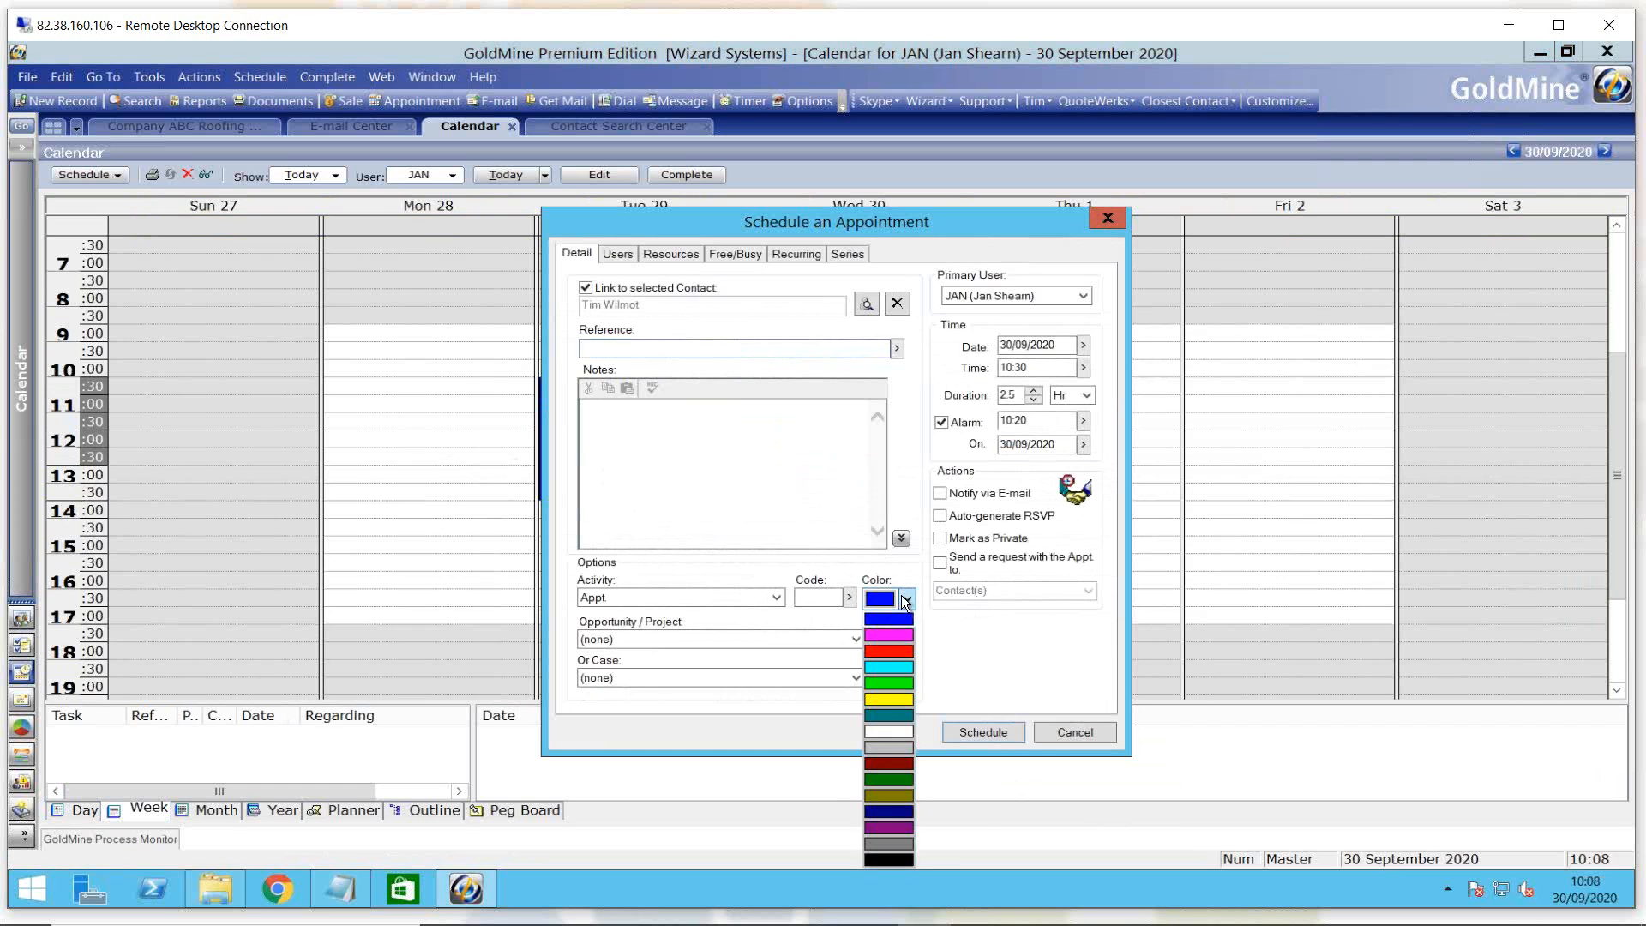
{"action": "left_click", "coordinate": [892, 651]}
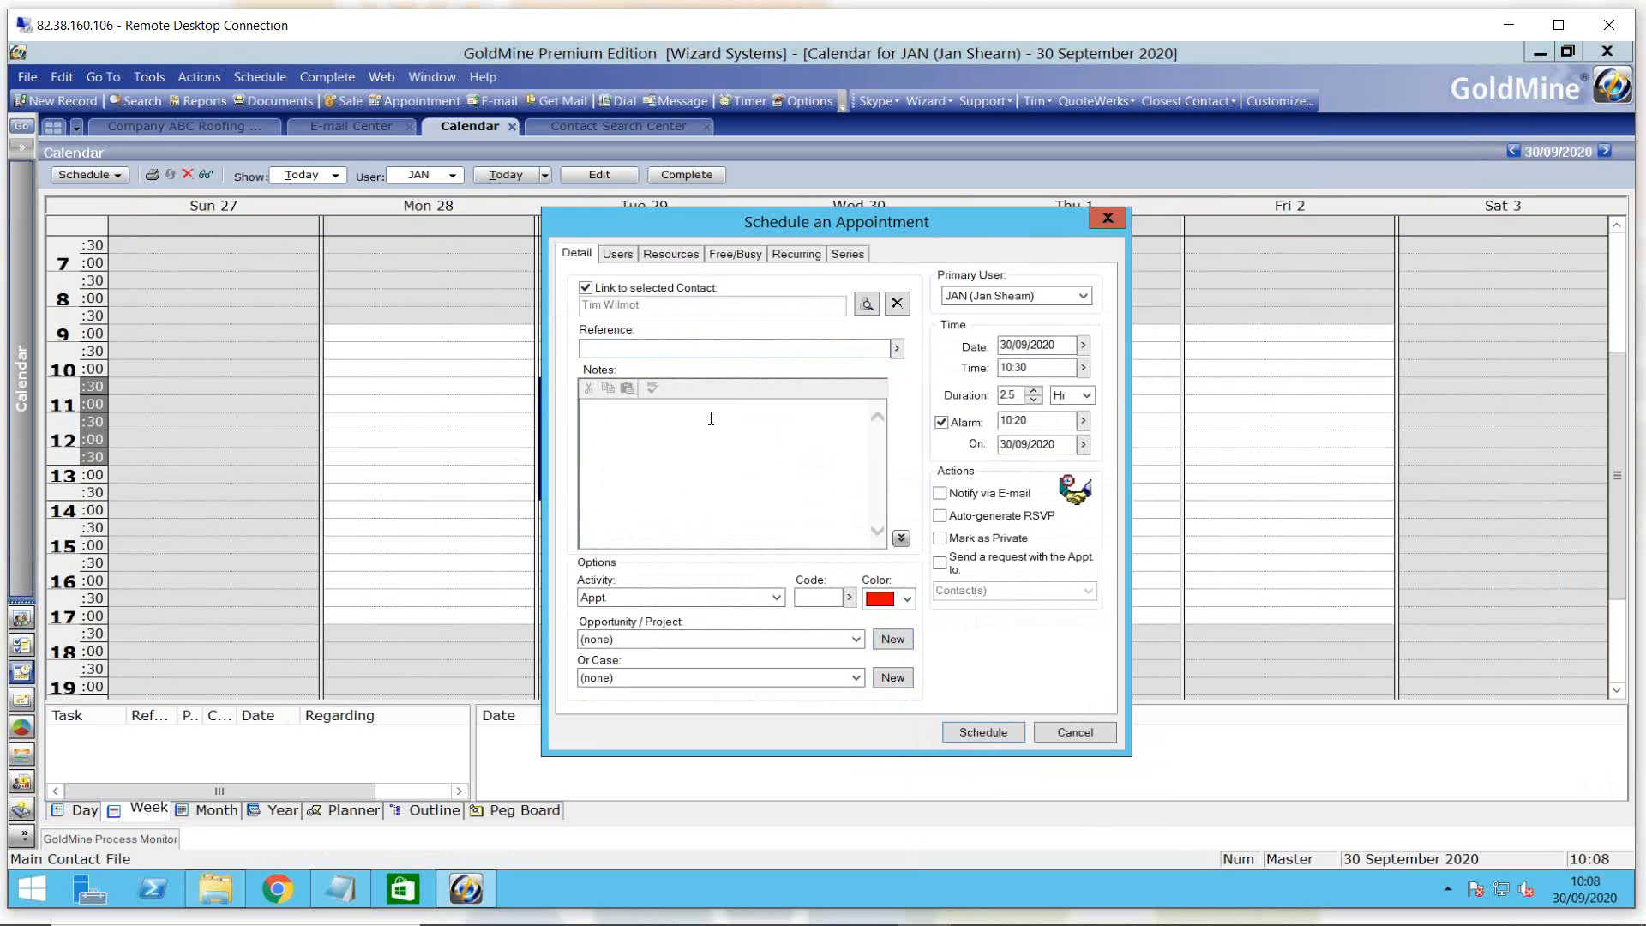
{"action": "left_click", "coordinate": [982, 731]}
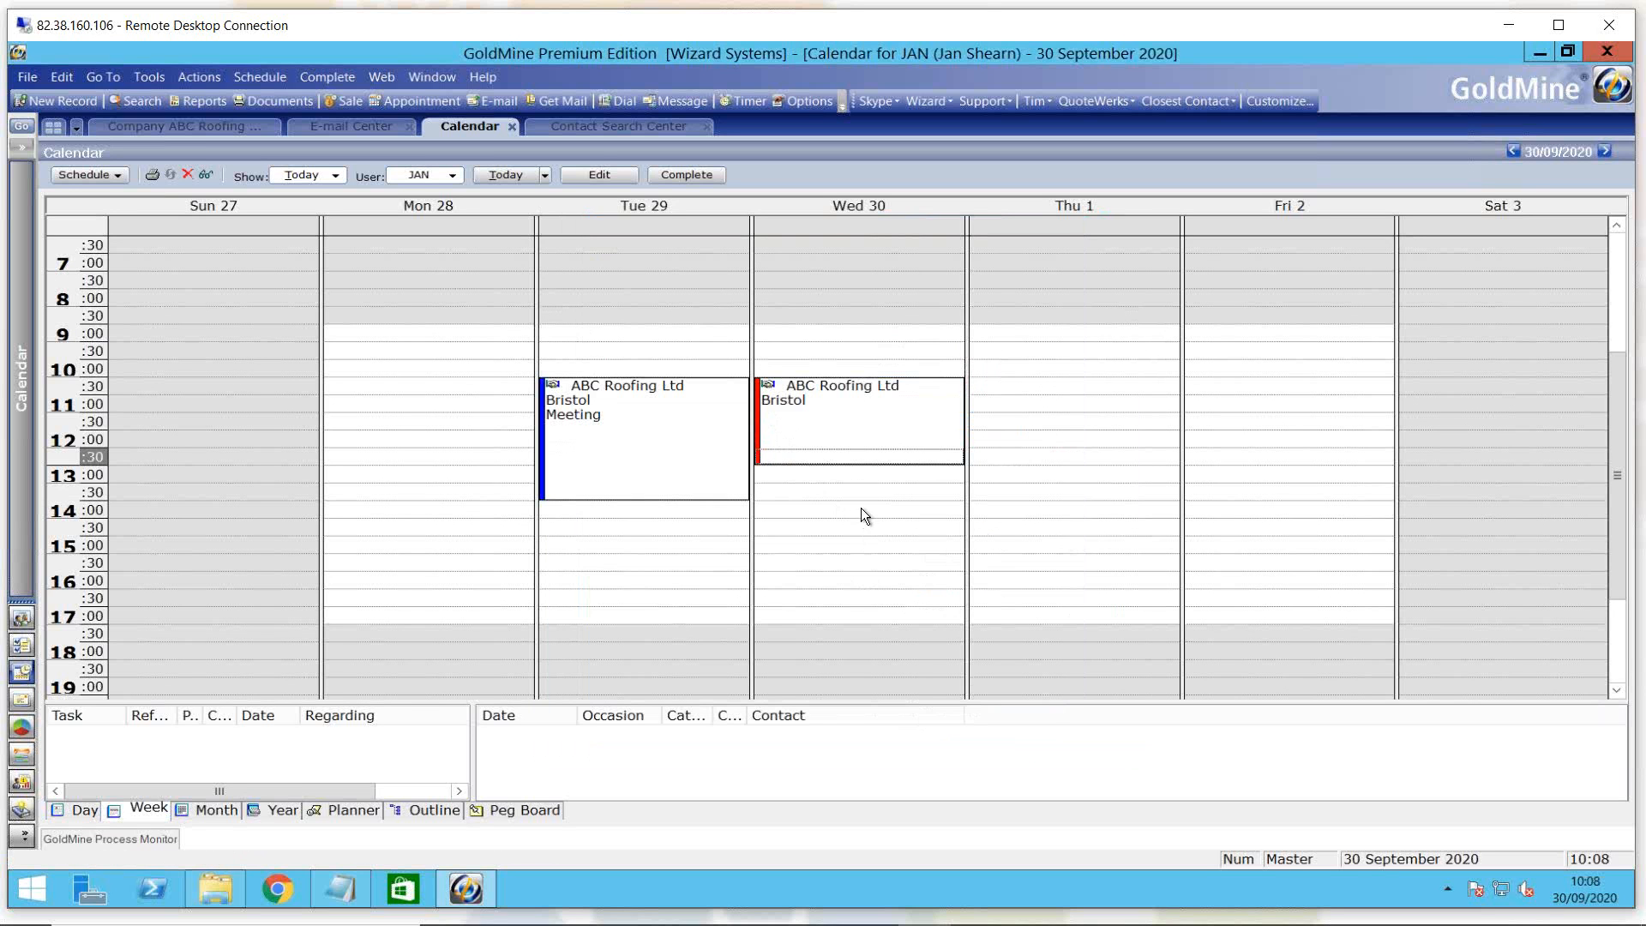
Step: Schedule a 2-hour appointment on Wednesday 30 September at 14:00 with the Holiday/Personal code HOL, not linked to the selected contact
{"action": "left_click_drag", "start_coordinate": [861, 507], "coordinate": [871, 563]}
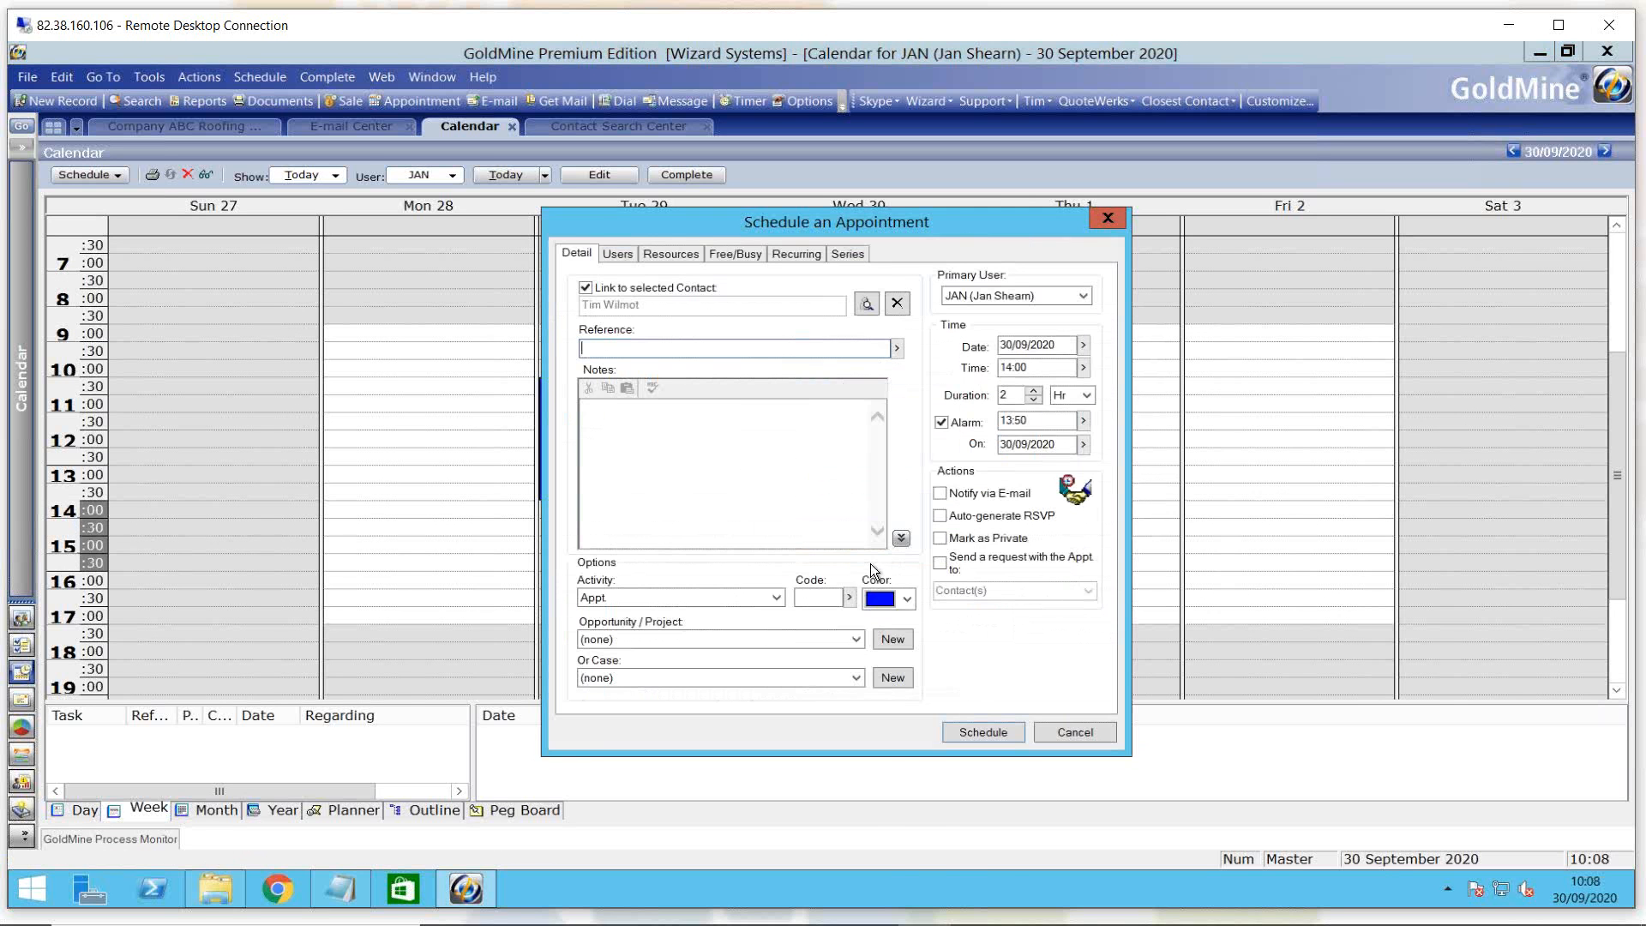
{"action": "left_click", "coordinate": [849, 598]}
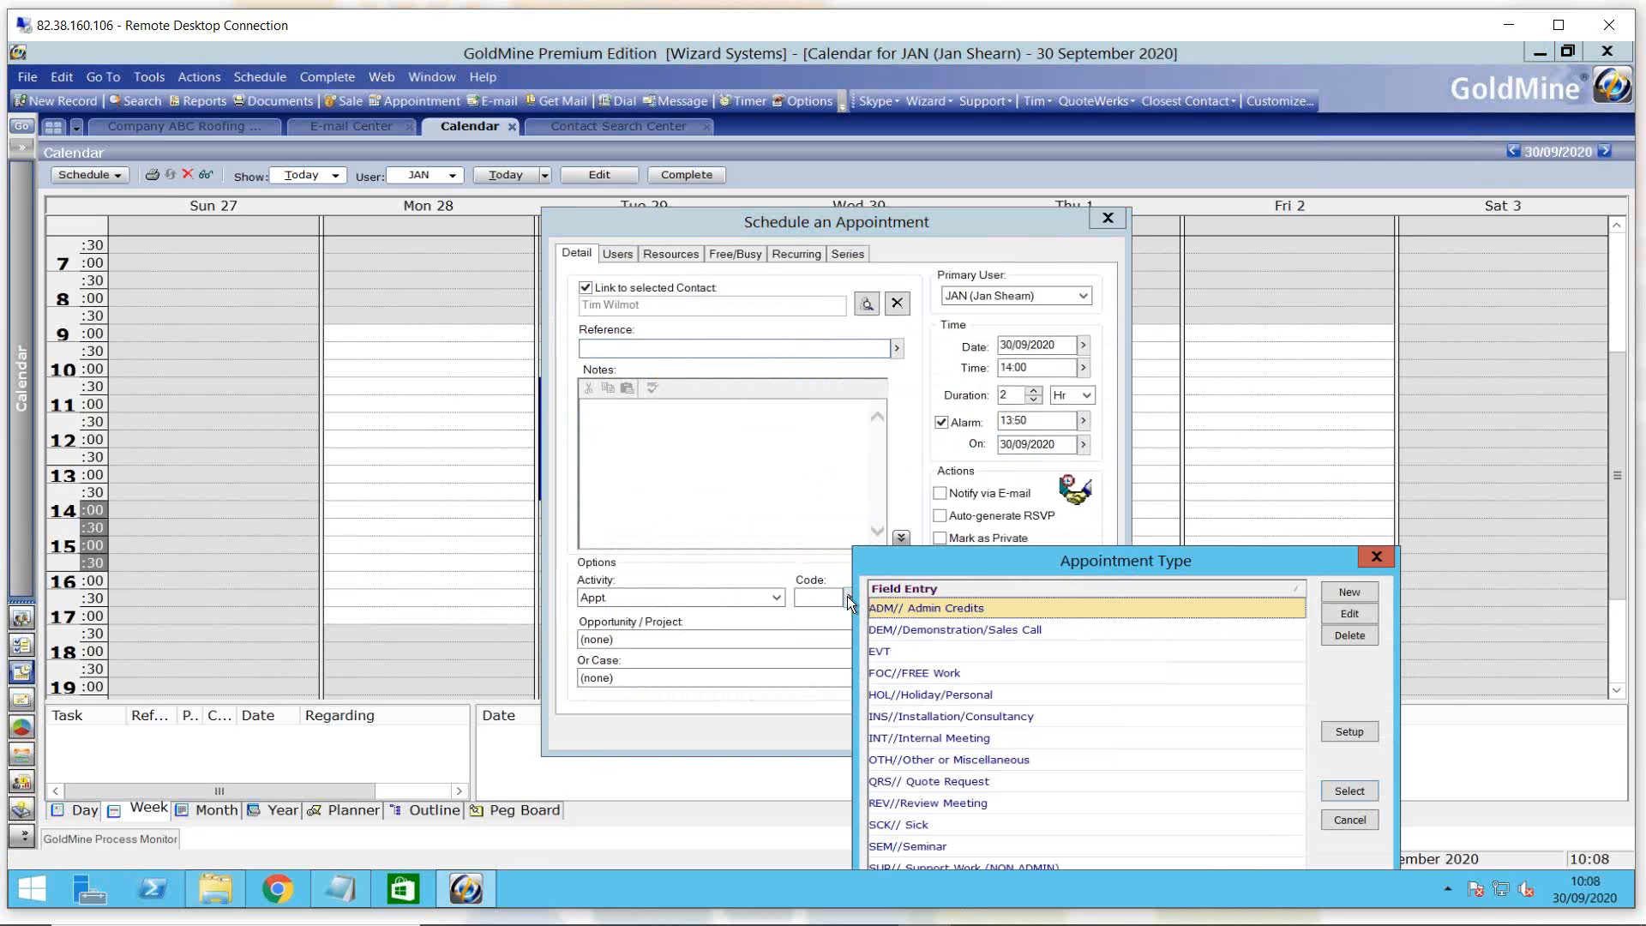
{"action": "left_click", "coordinate": [921, 696]}
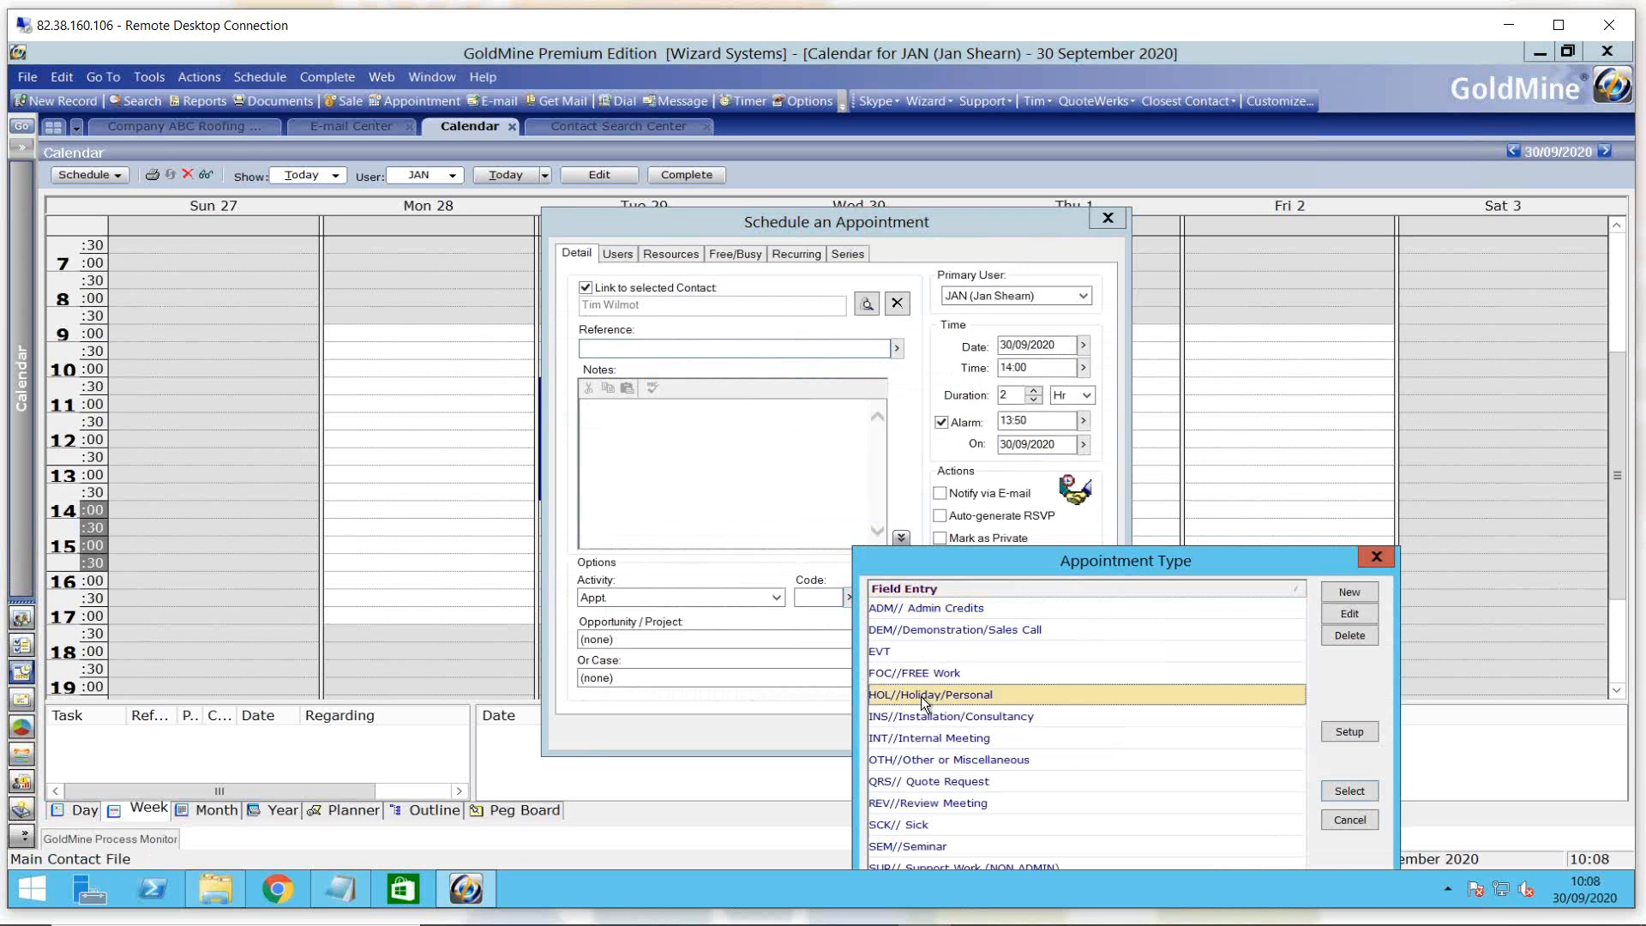
{"action": "double_click", "coordinate": [921, 696]}
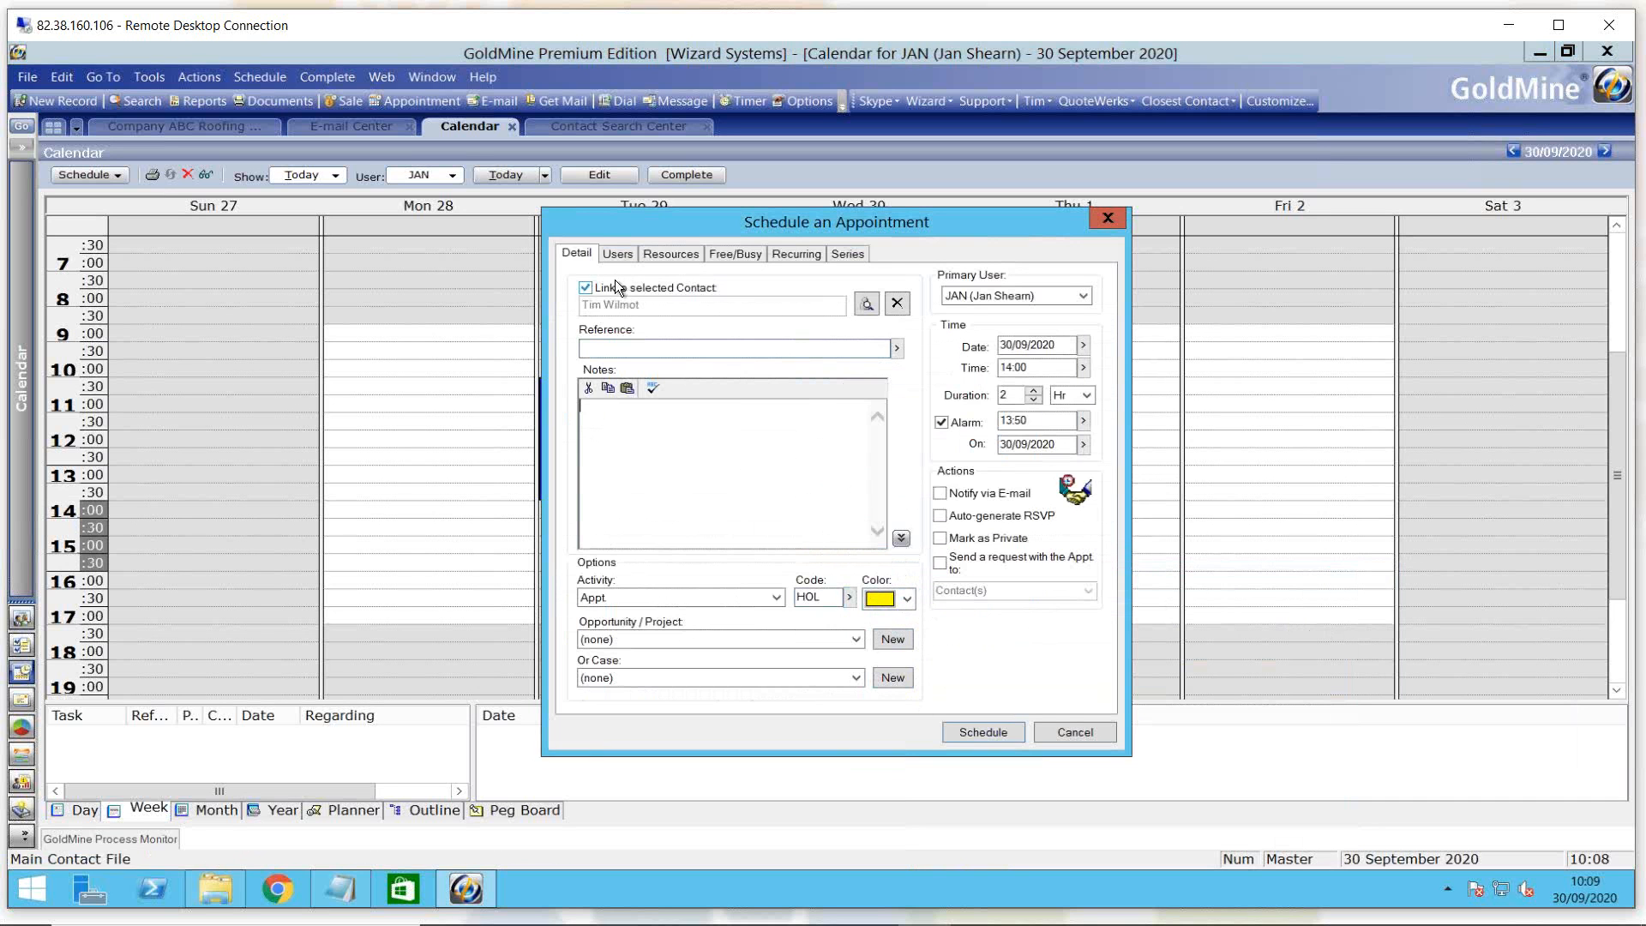
{"action": "left_click", "coordinate": [585, 288]}
{"action": "left_click", "coordinate": [983, 733]}
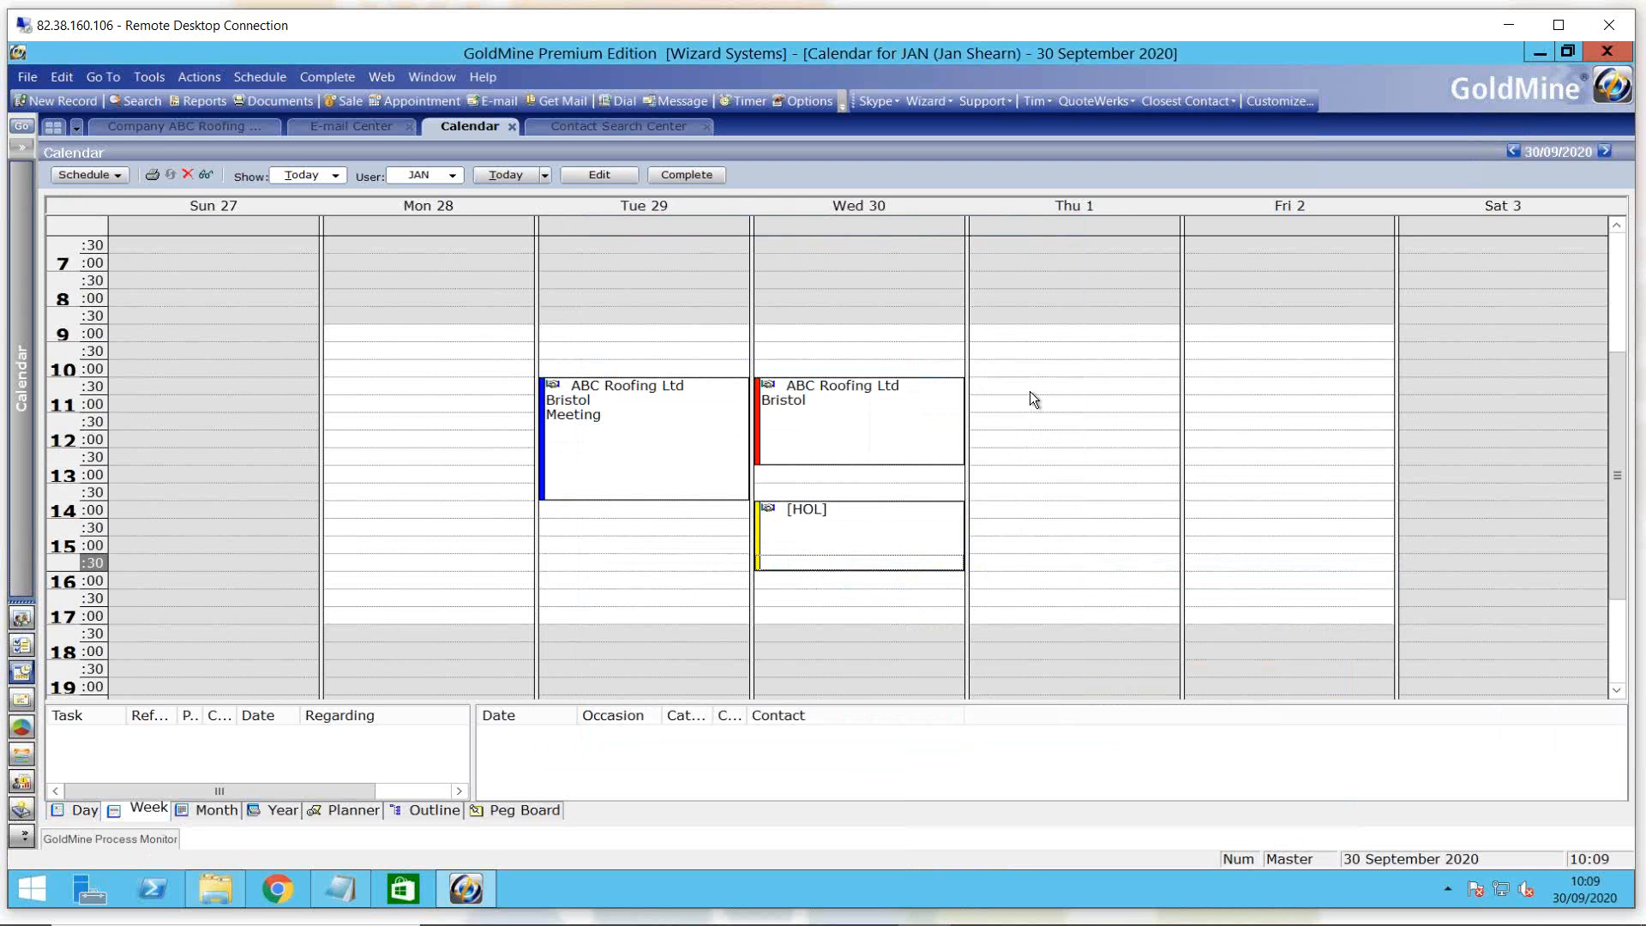
Step: Schedule a 30-minute call on Wednesday 30 September with the reference "call", ignoring the scheduling conflict, and move it to the 16:30 slot
{"action": "left_click", "coordinate": [112, 172]}
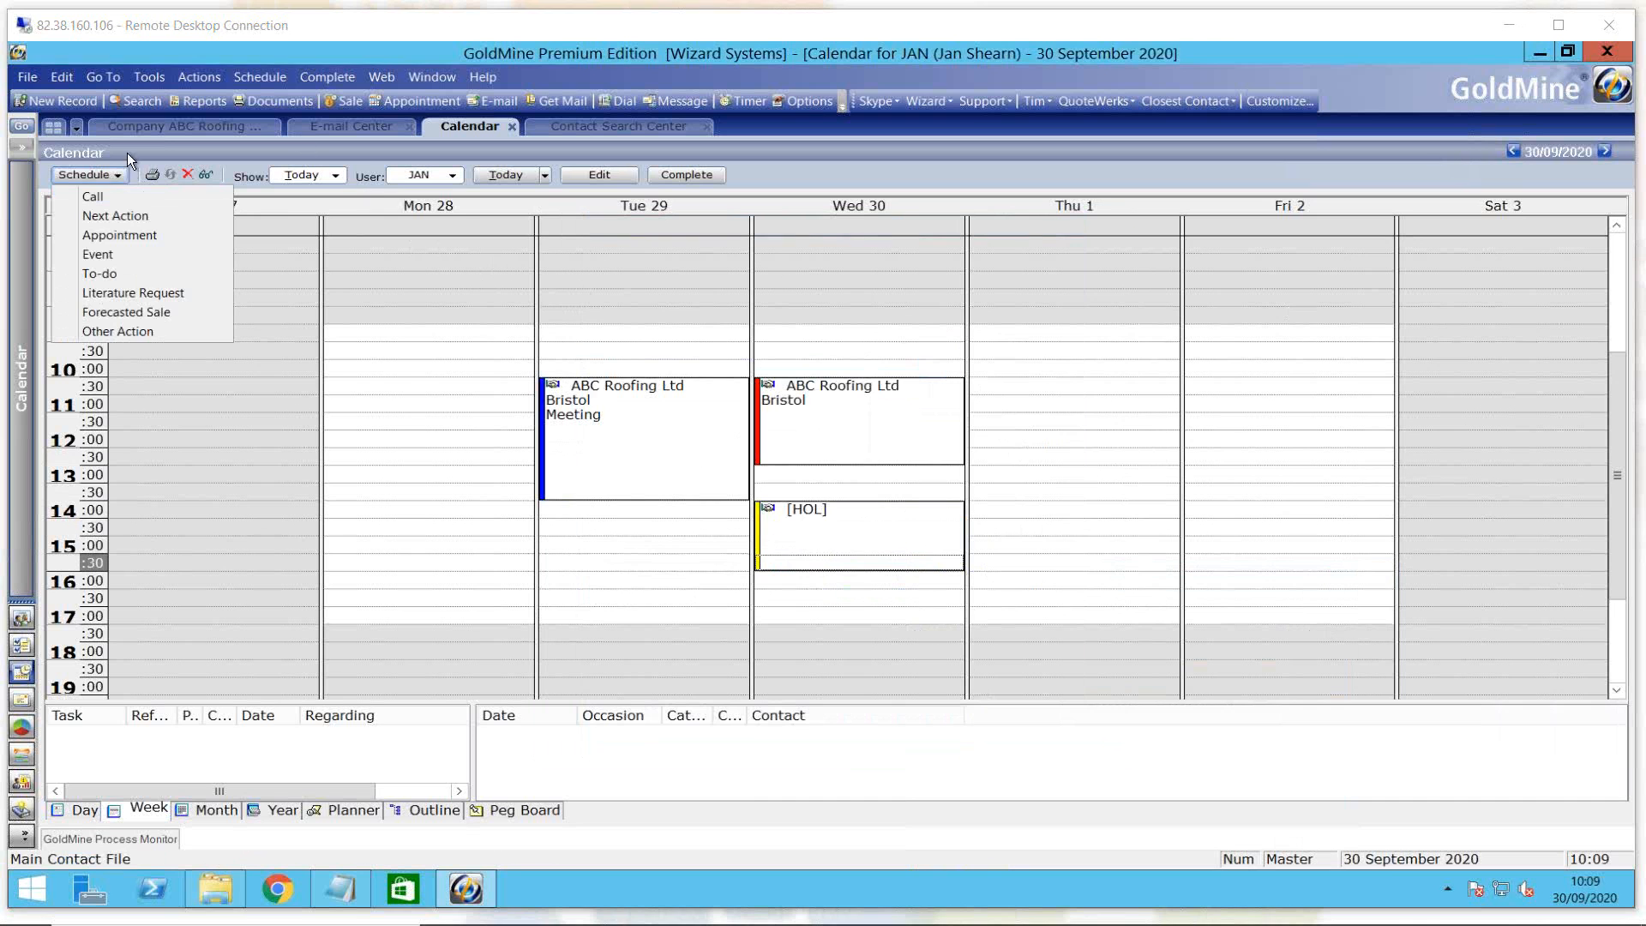
{"action": "left_click", "coordinate": [100, 201]}
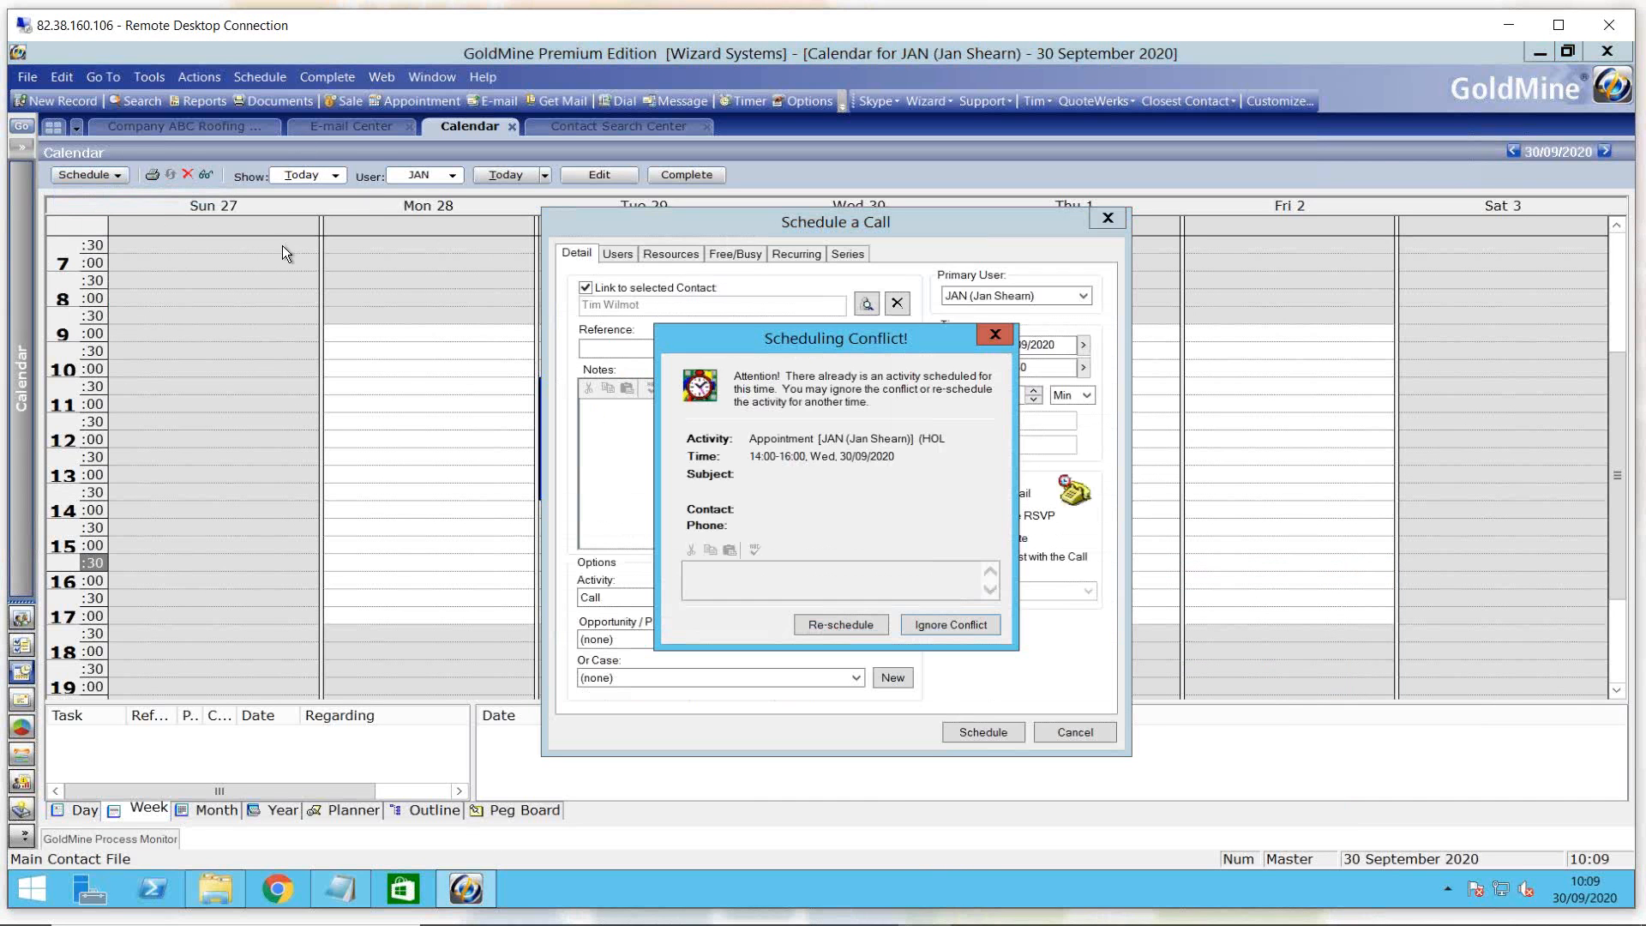
{"action": "left_click", "coordinate": [934, 625]}
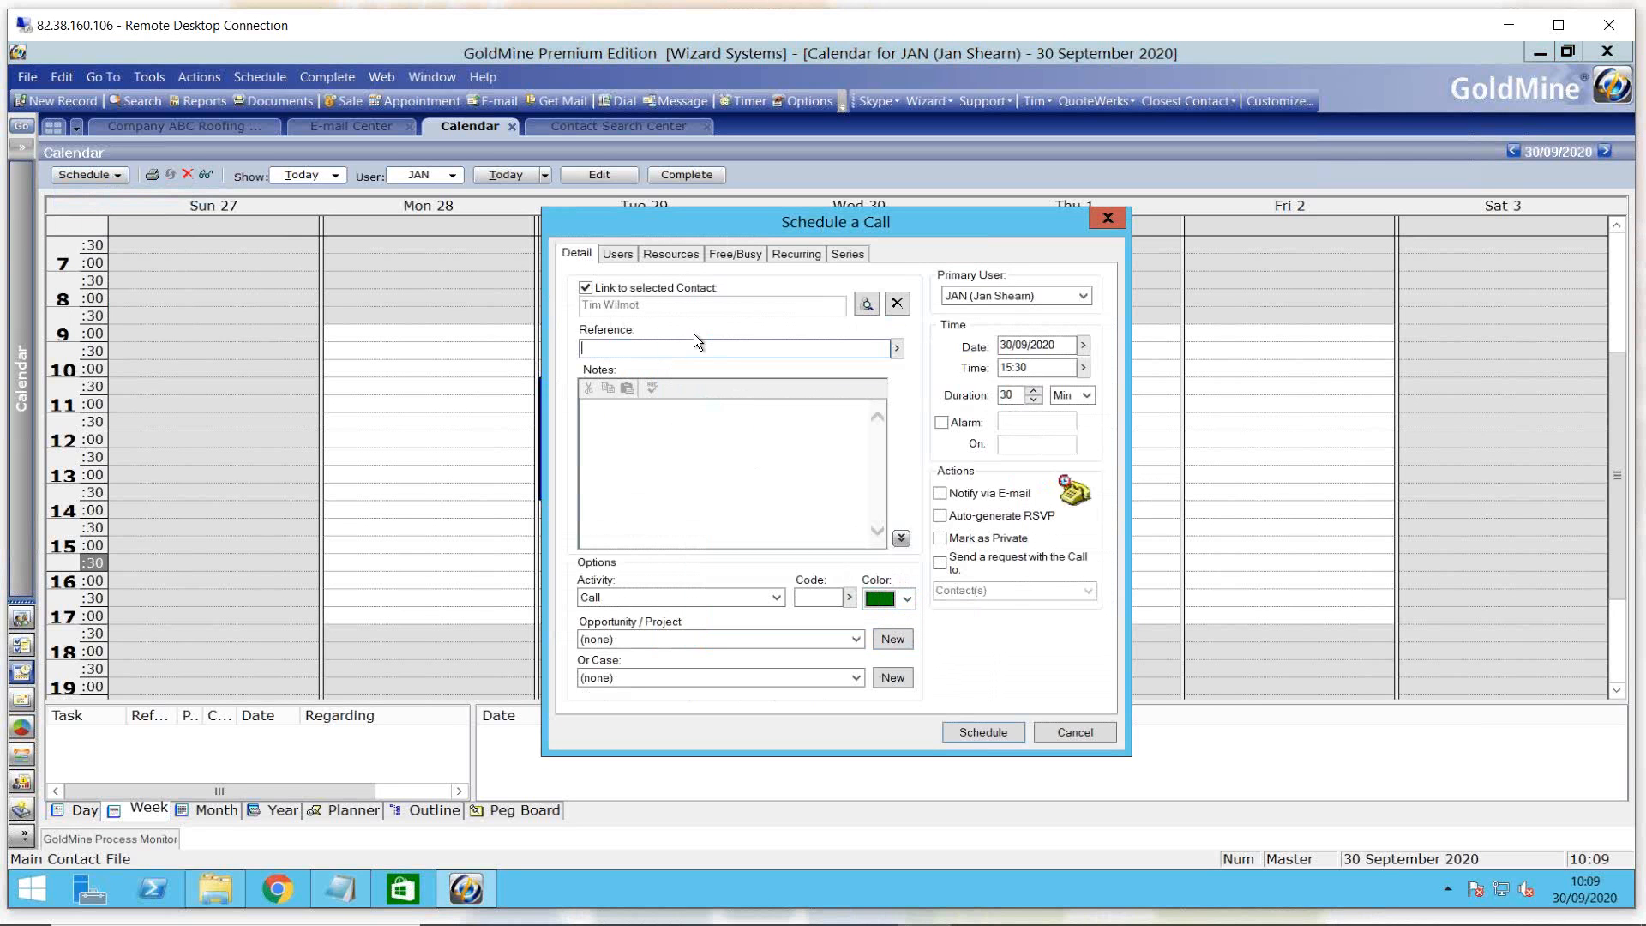
{"action": "type", "text": "call"}
{"action": "left_click", "coordinate": [983, 731]}
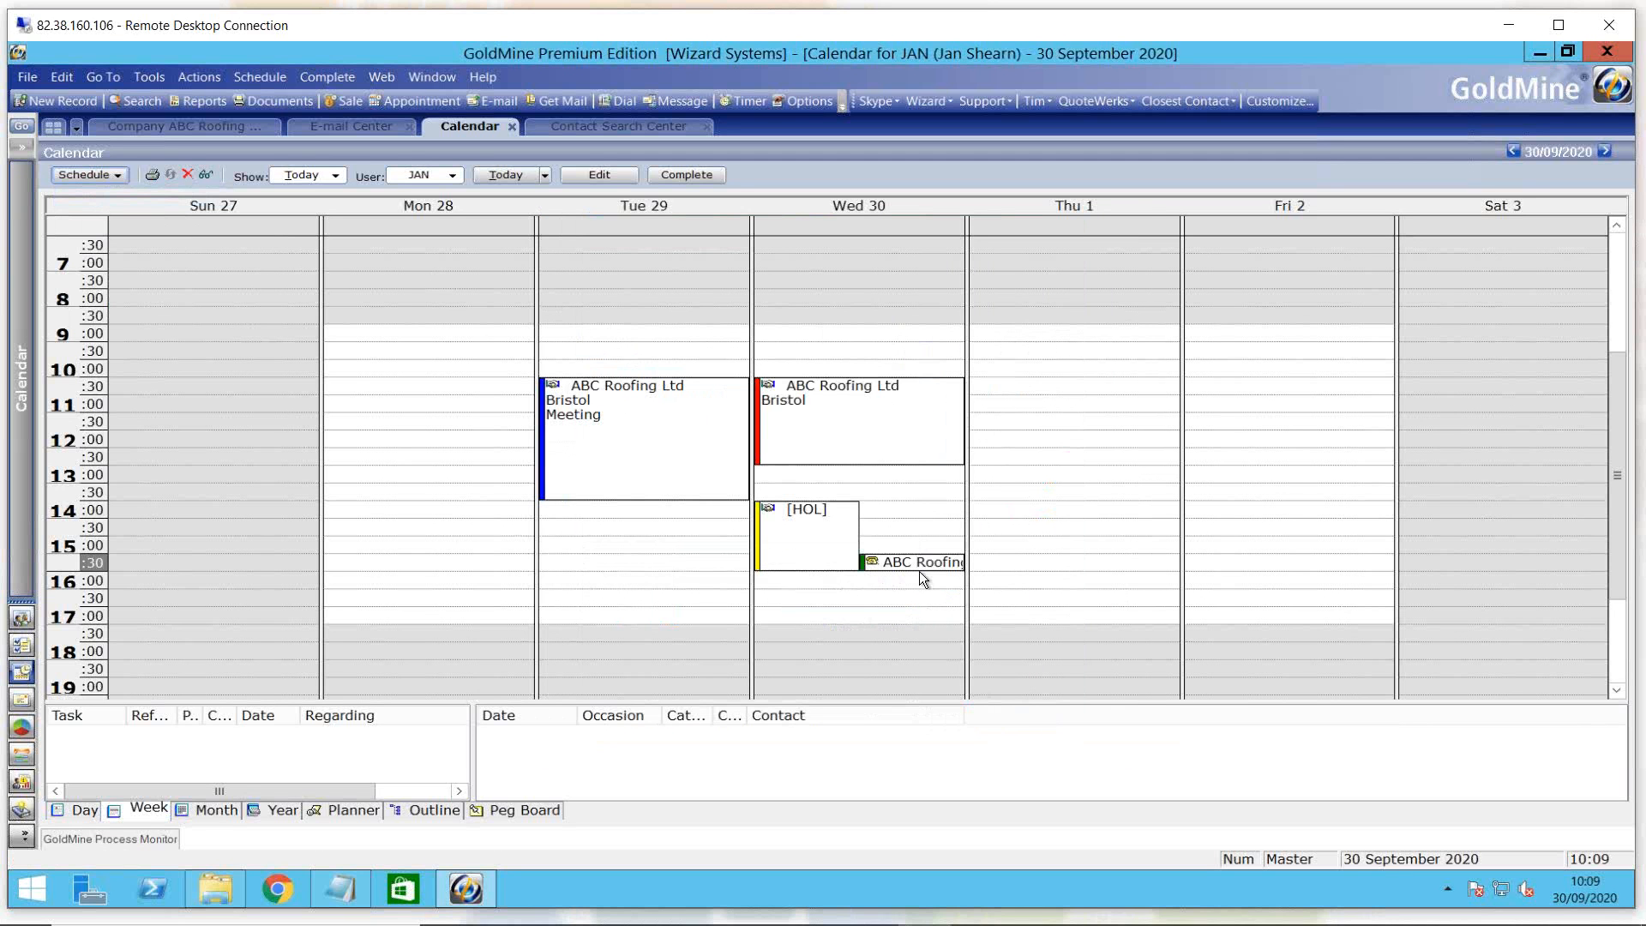
{"action": "left_click_drag", "start_coordinate": [918, 564], "coordinate": [904, 600]}
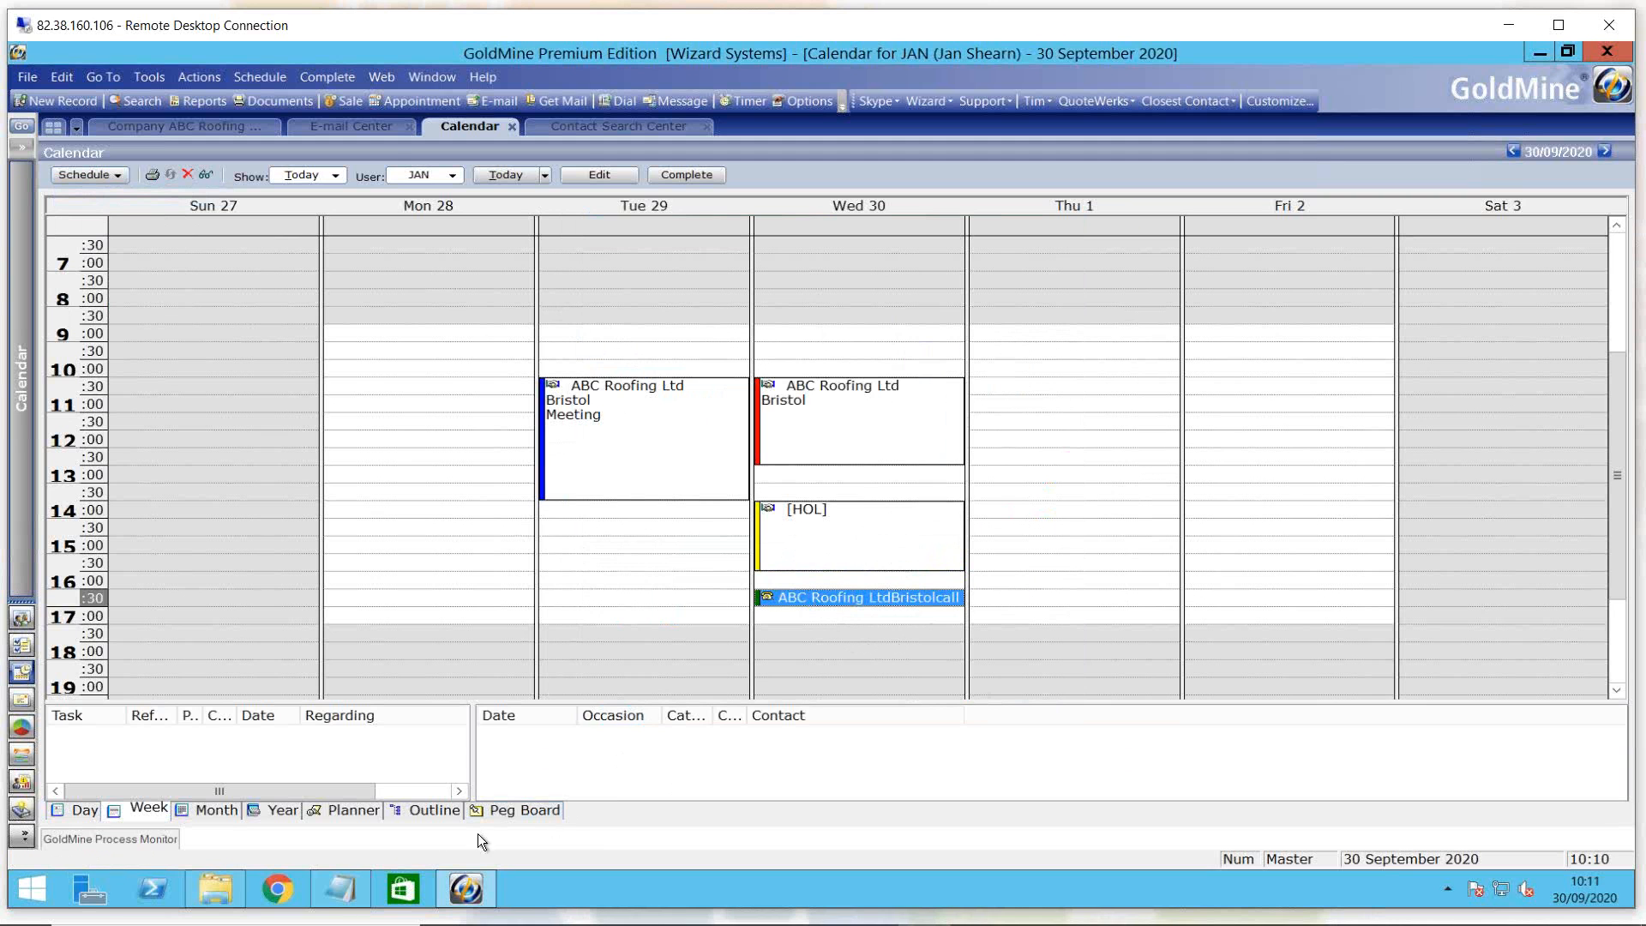
Step: Switch to the Lookup file in Notepad and examine its [CalclrCode] section, highlighting the HOL code in the appointment entry
{"action": "left_click", "coordinate": [348, 887]}
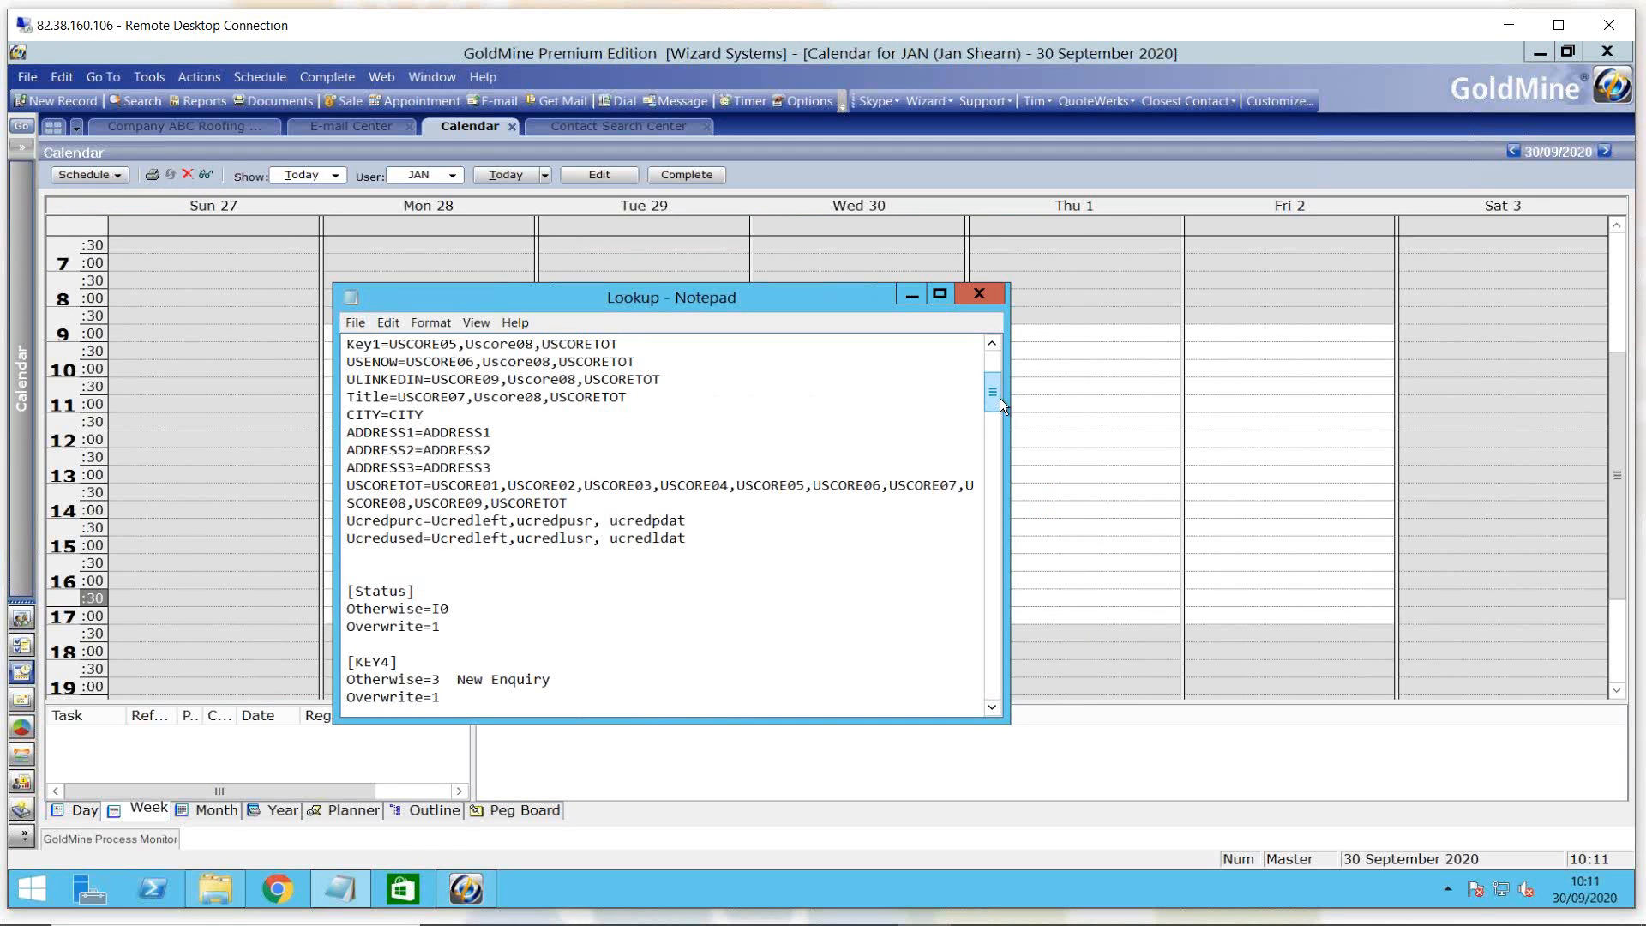
{"action": "left_click_drag", "start_coordinate": [1000, 397], "coordinate": [993, 368]}
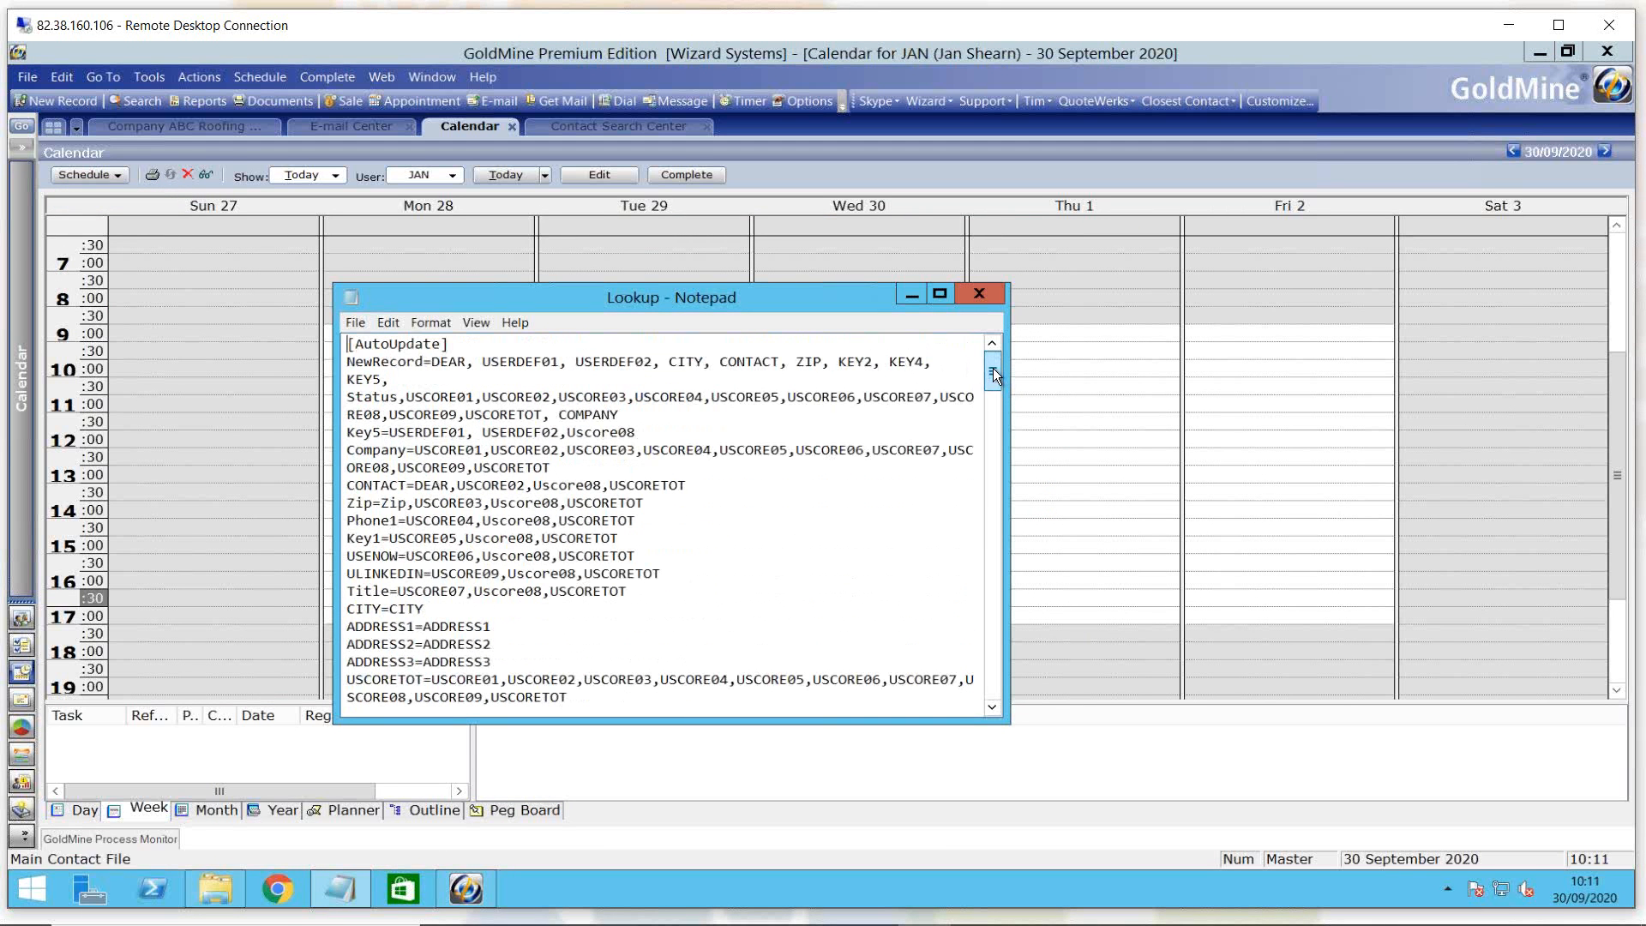
{"action": "left_click_drag", "start_coordinate": [991, 368], "coordinate": [990, 417]}
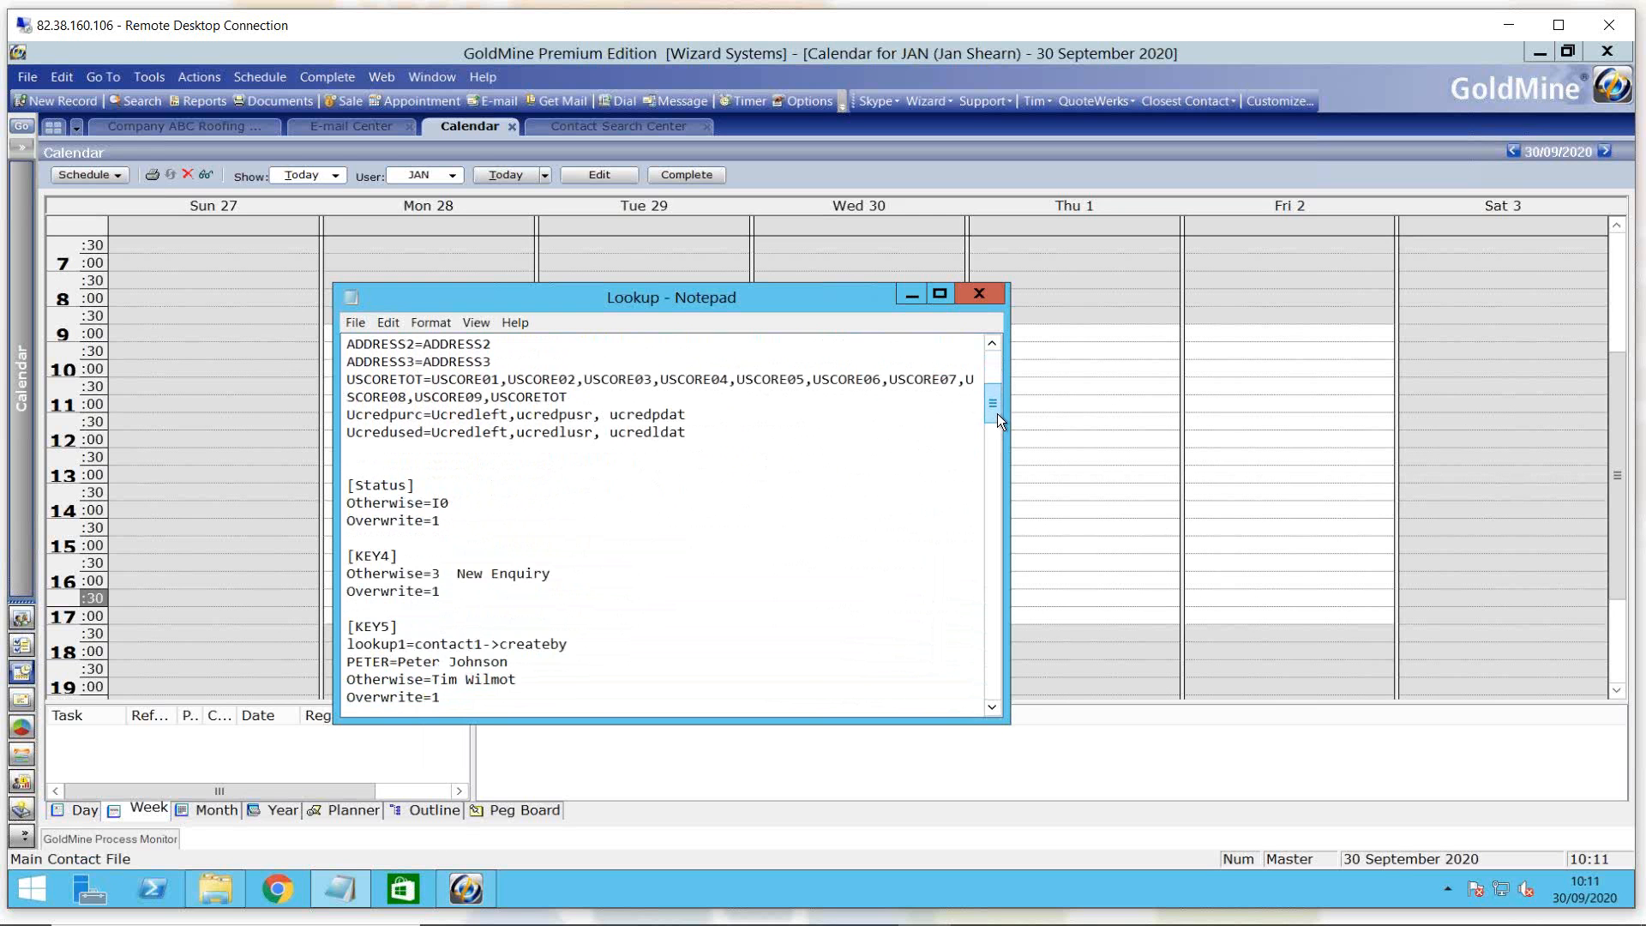
{"action": "left_click_drag", "start_coordinate": [996, 412], "coordinate": [956, 542]}
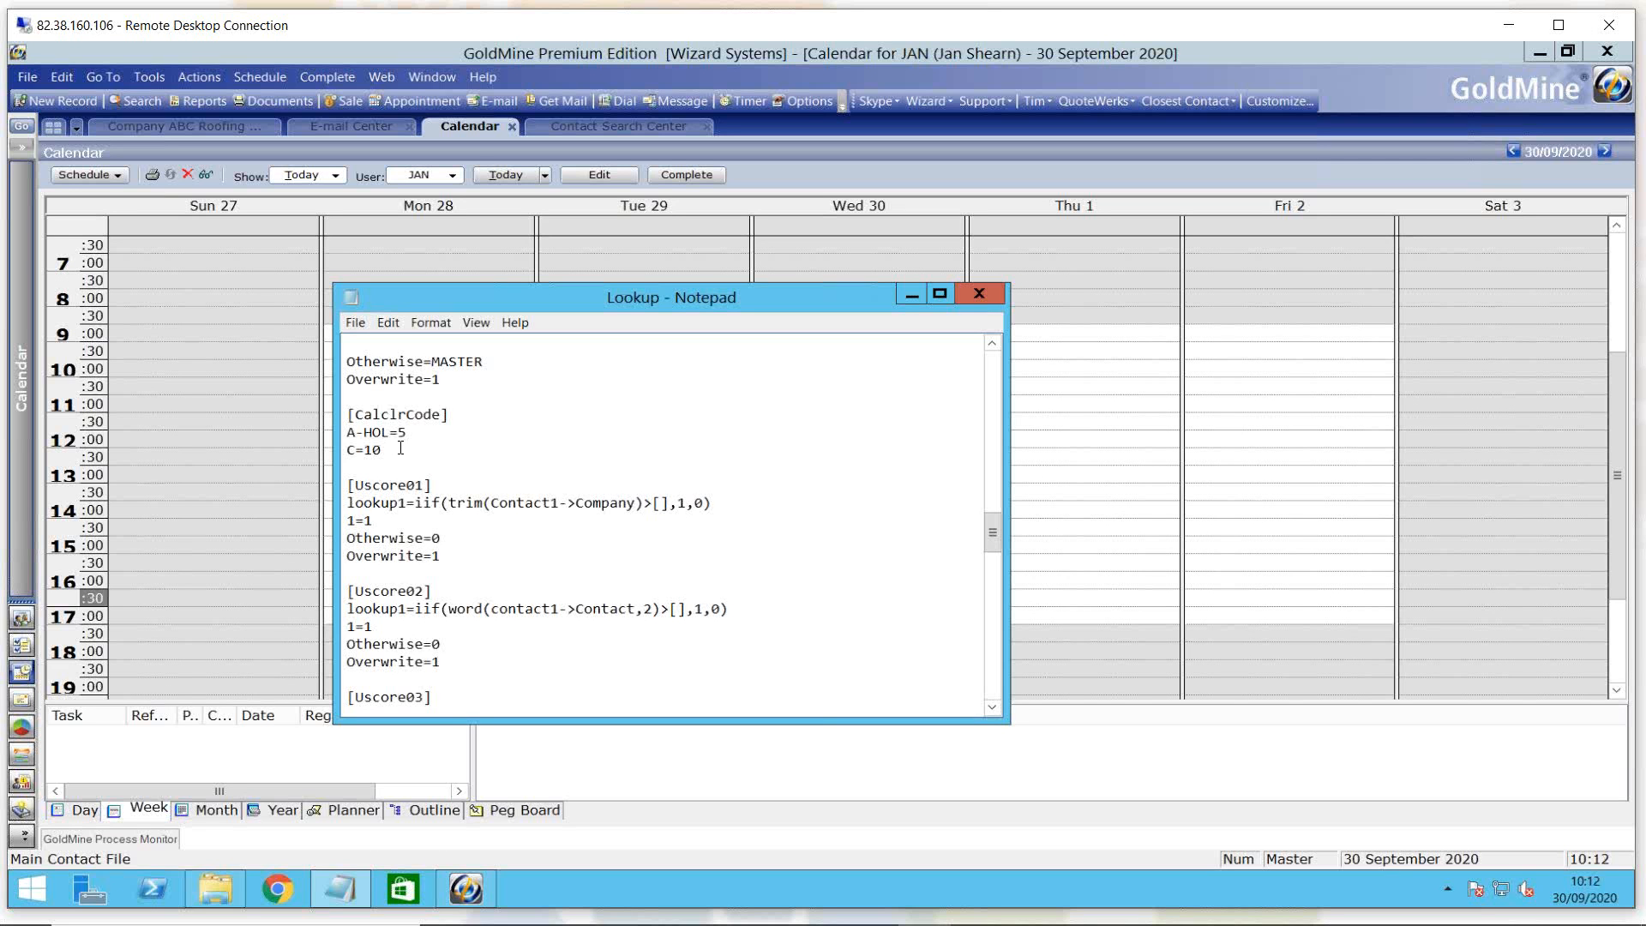
{"action": "left_click_drag", "start_coordinate": [390, 432], "coordinate": [367, 434]}
Step: Switch to the colour chart file in Notepad and examine the [CalClrCode] activity assignments against the colour number list, highlighting Bright Cyan
{"action": "mouse_move", "coordinate": [826, 922]}
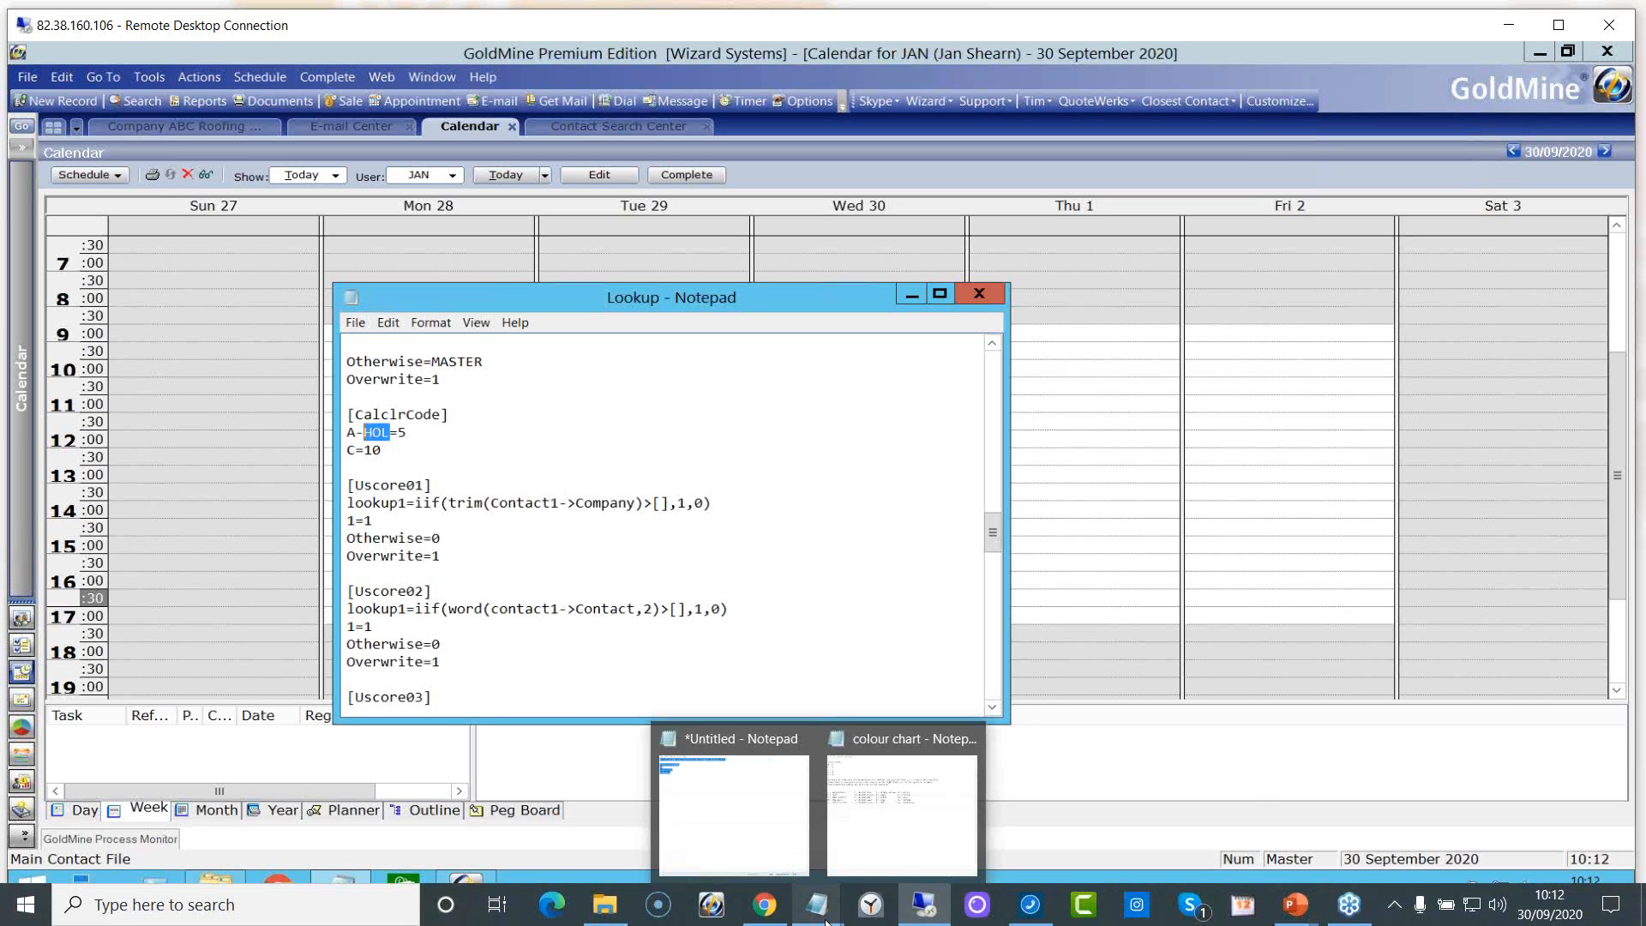
{"action": "left_click", "coordinate": [866, 840]}
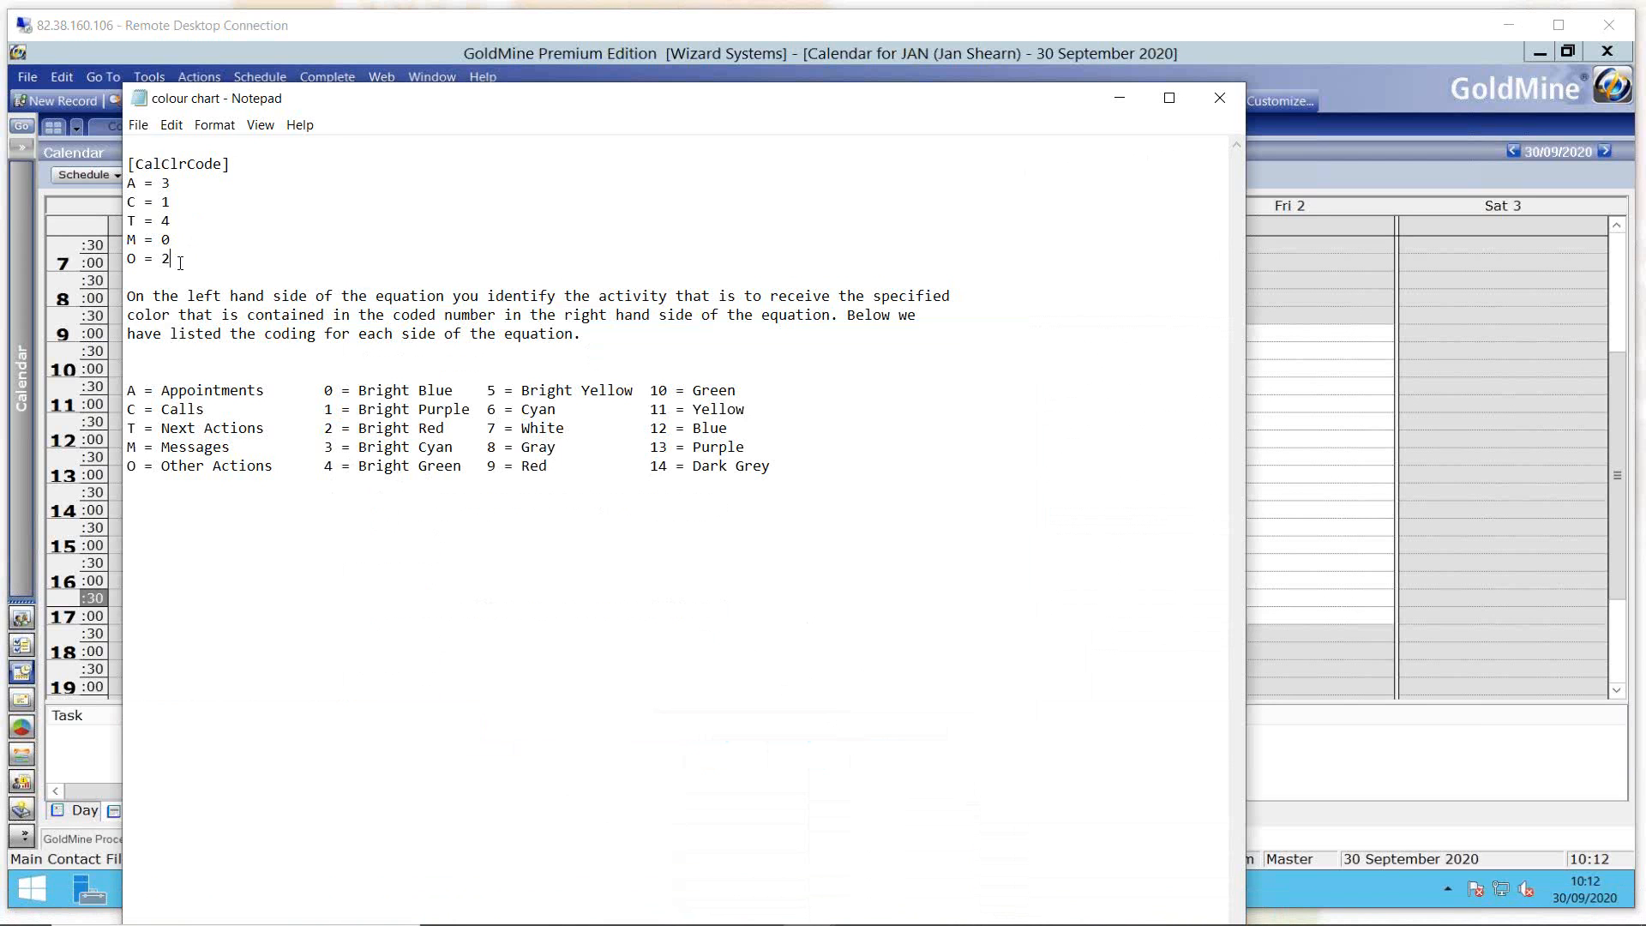
{"action": "left_click_drag", "start_coordinate": [180, 263], "coordinate": [129, 183]}
{"action": "left_click", "coordinate": [178, 190]}
{"action": "left_click_drag", "start_coordinate": [358, 446], "coordinate": [455, 454]}
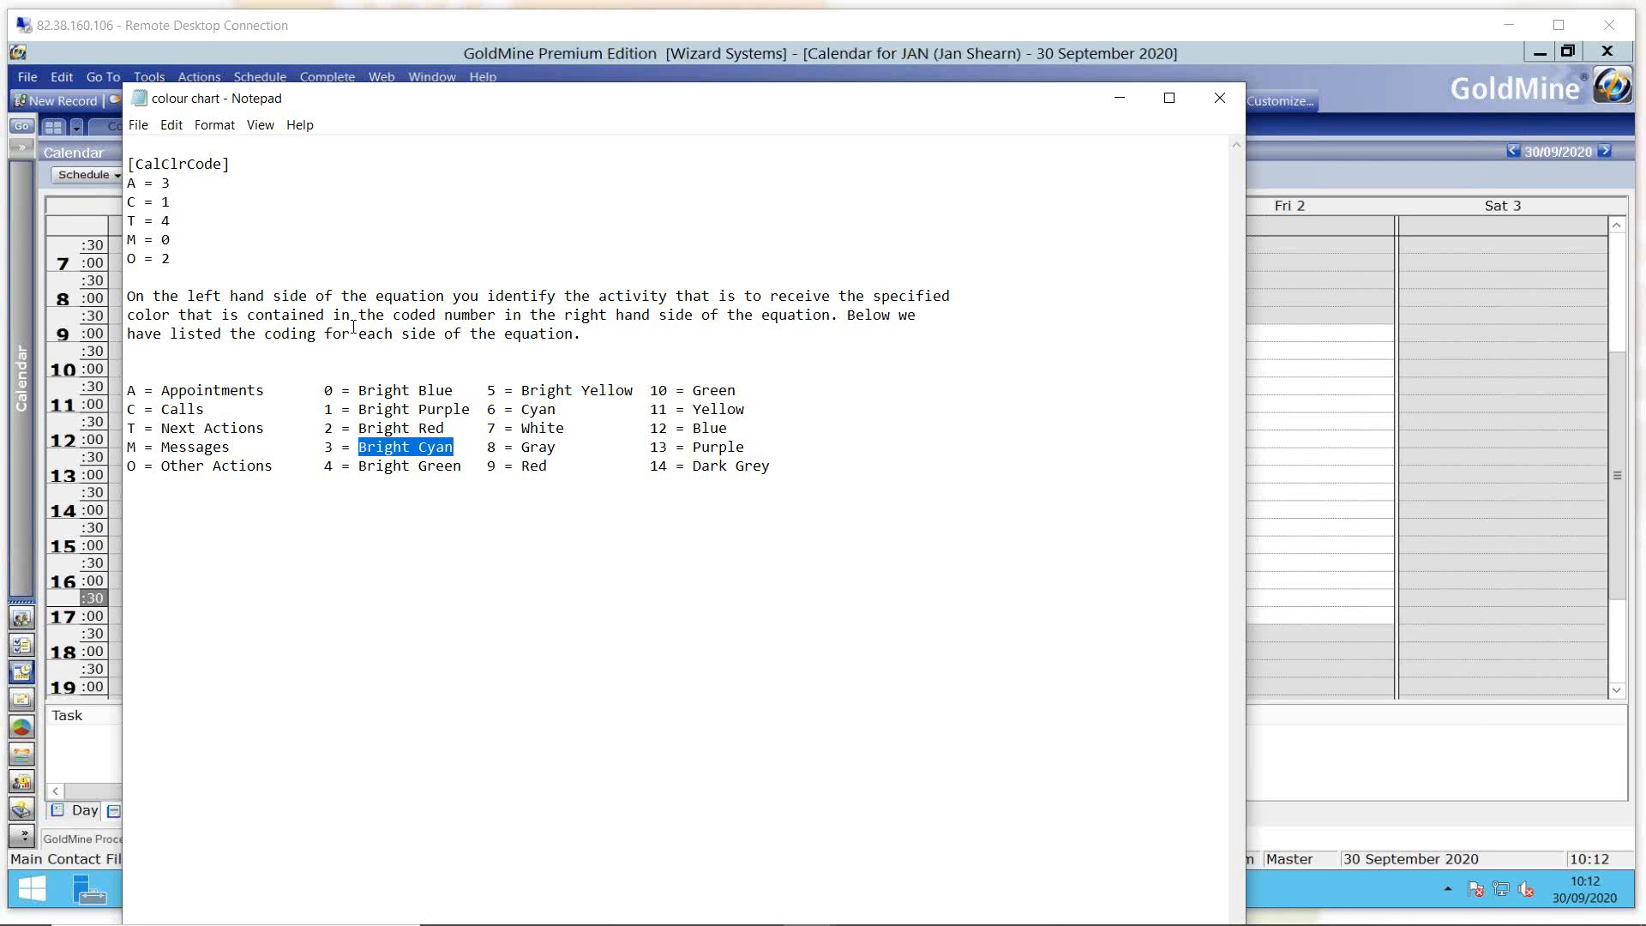
{"action": "left_click", "coordinate": [216, 221]}
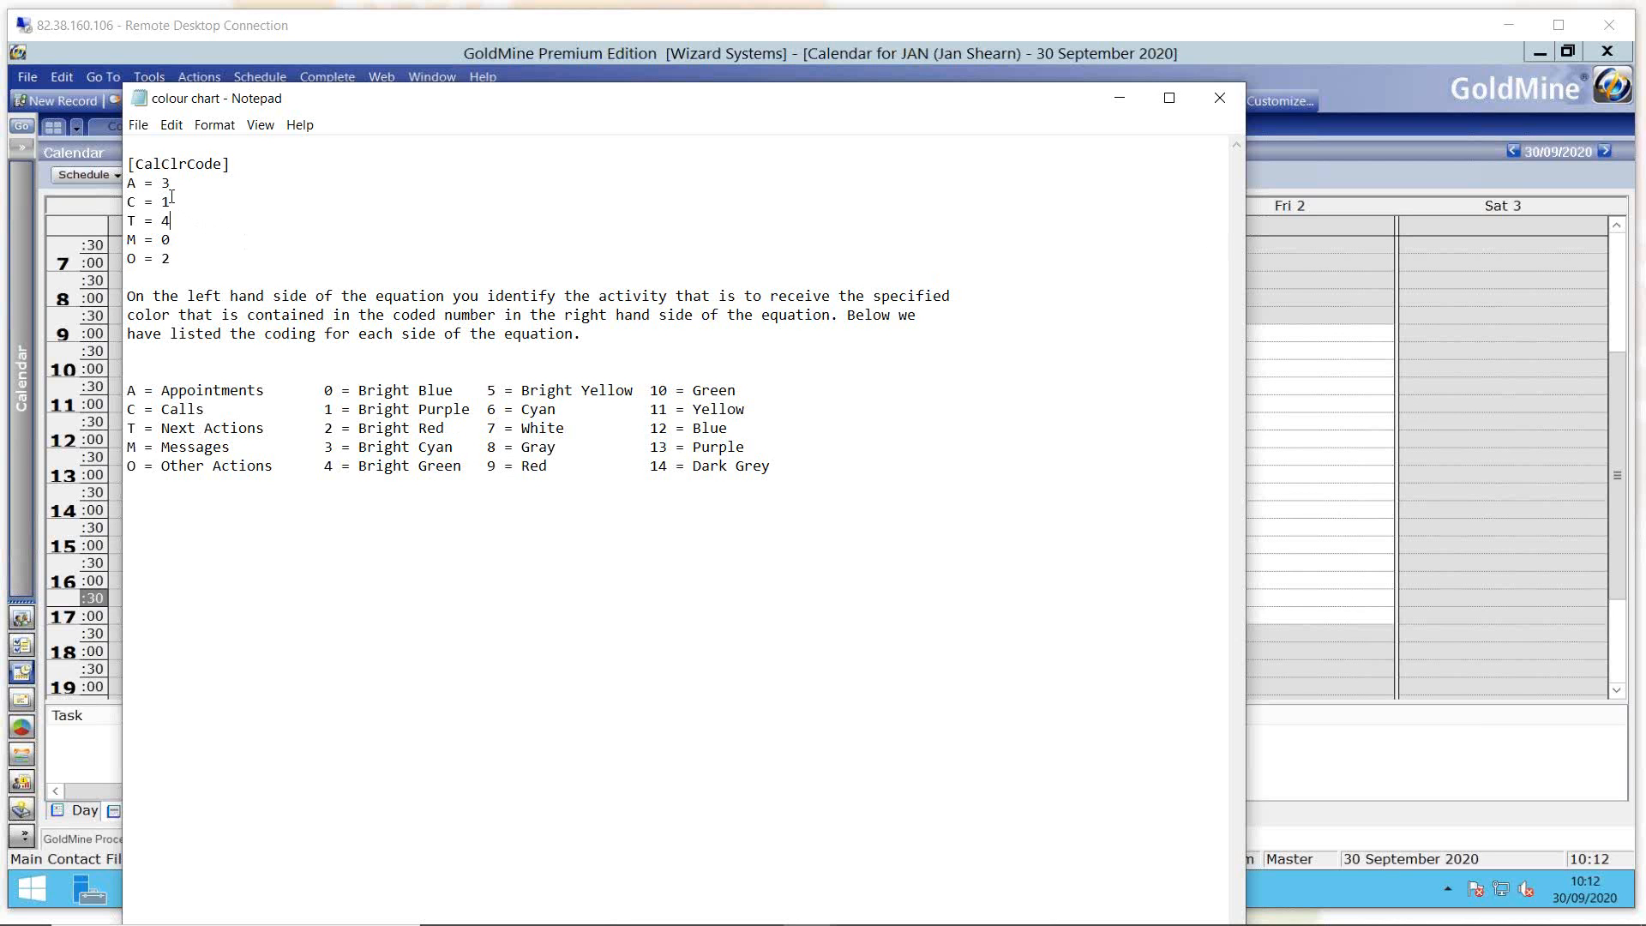